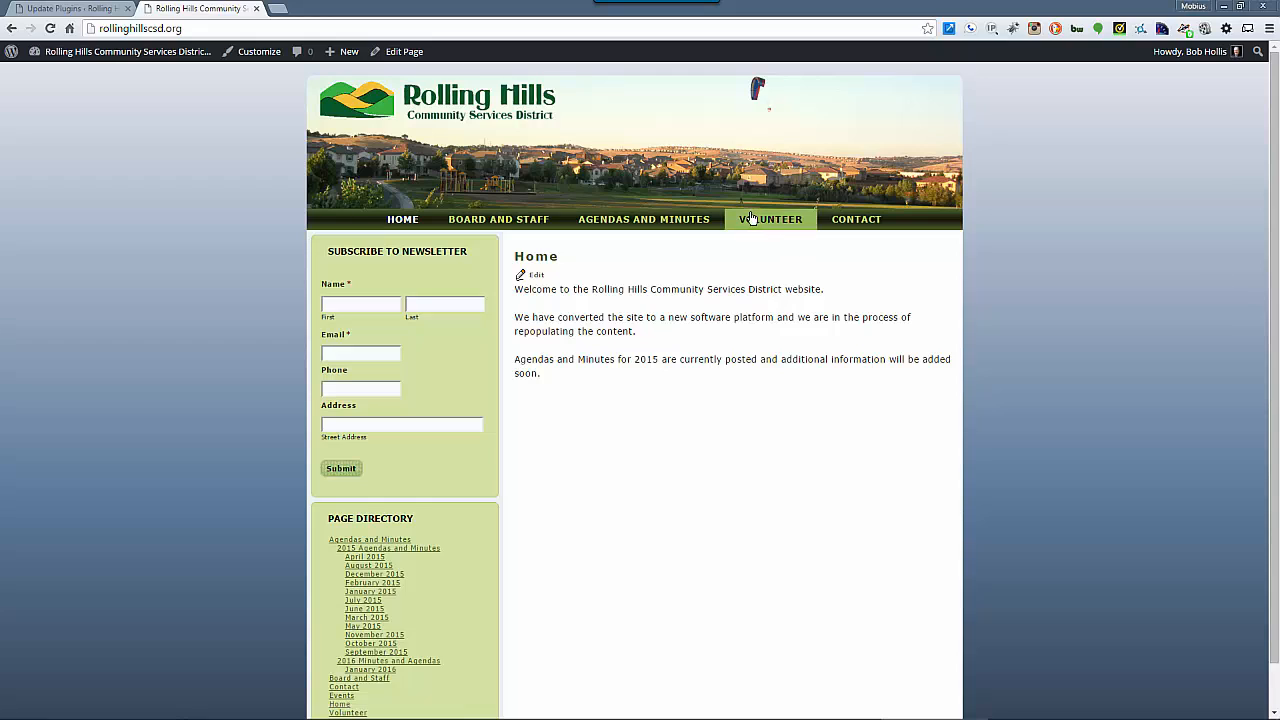
# Step: Examine the 2015 and 2016 entries under Agendas and Minutes on the public site's navigation
pyautogui.moveTo(655, 222)
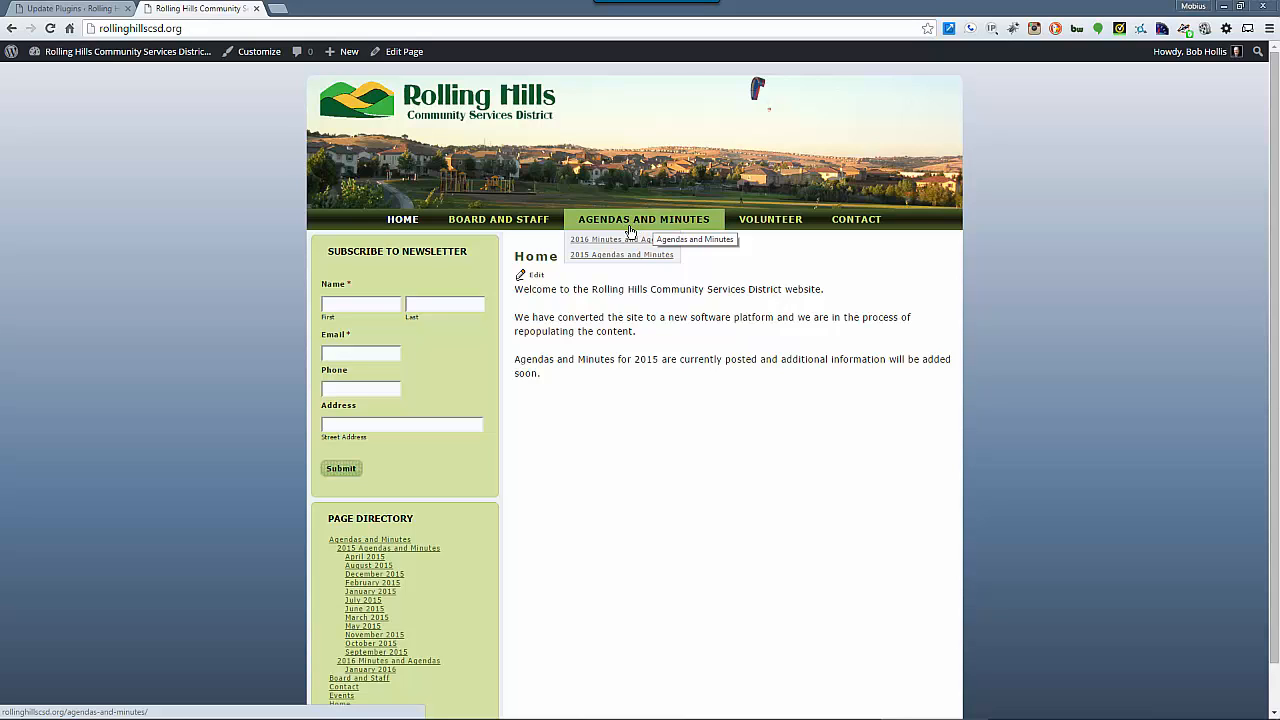
pyautogui.moveTo(622, 241)
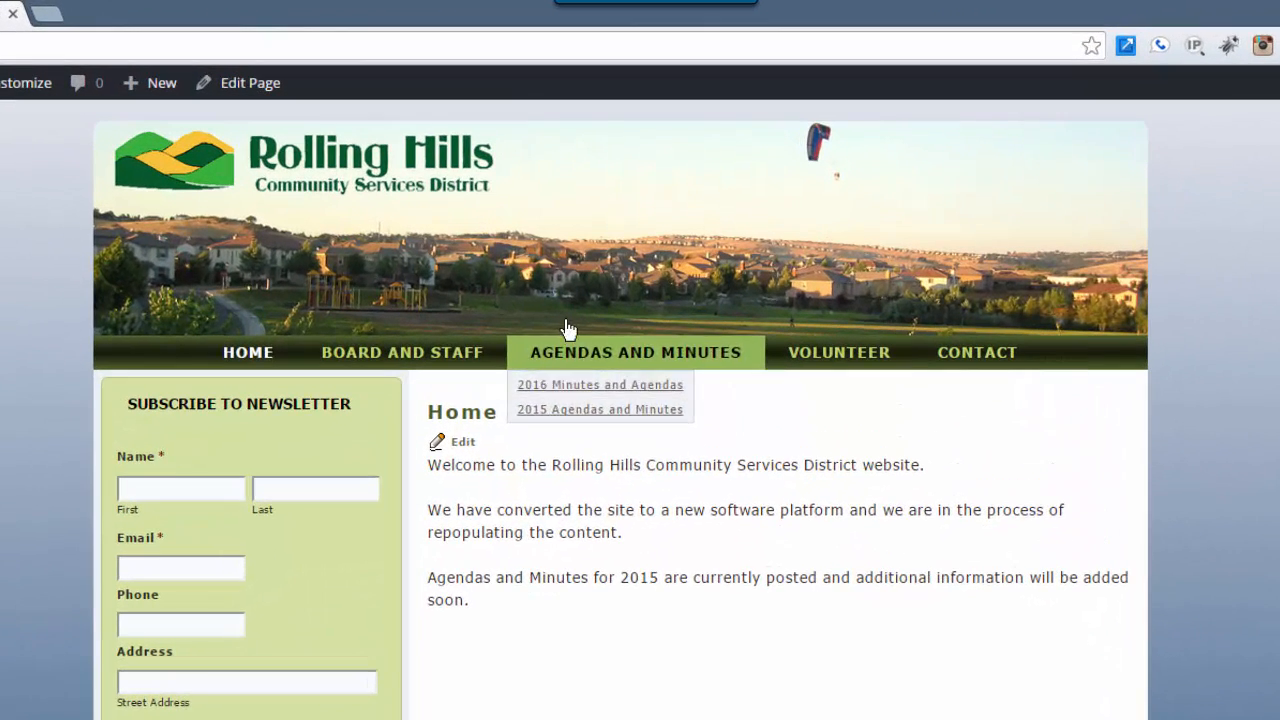
pyautogui.moveTo(617, 421)
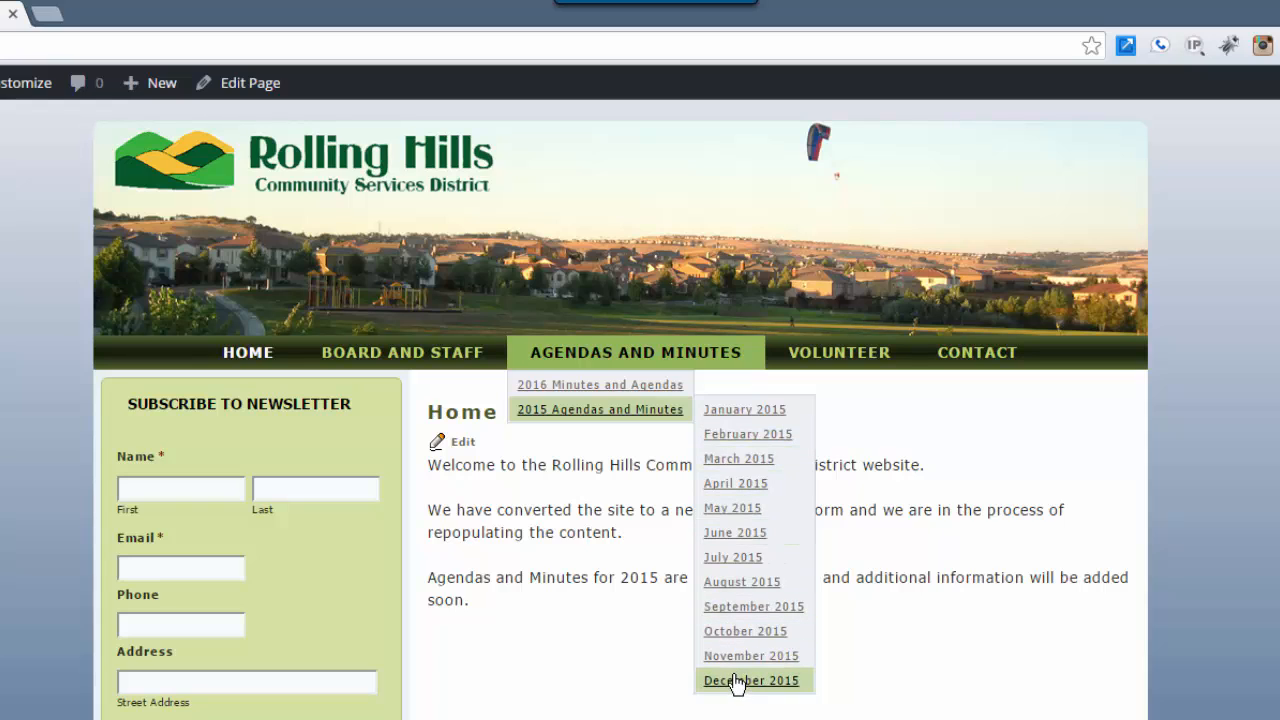
pyautogui.moveTo(673, 393)
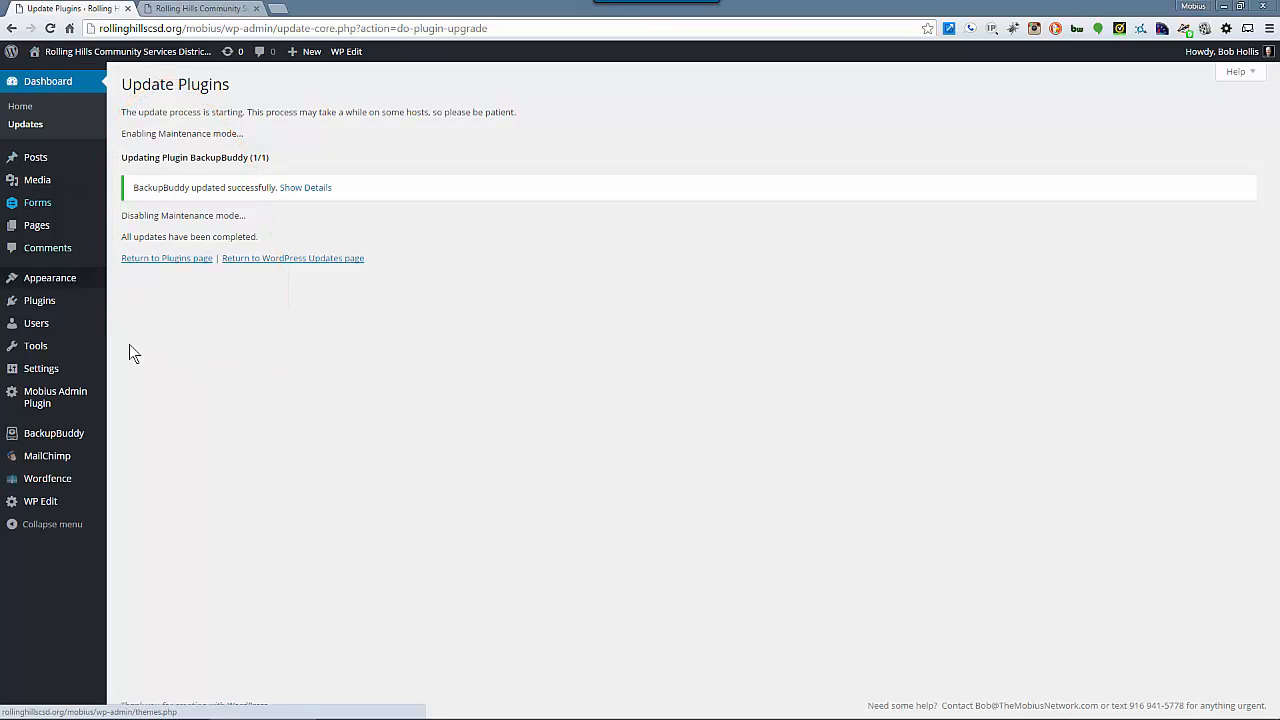
# Step: Upload the PDF "CSD 2016 02 Agenda February 16" from the Agendas folder to the site's media library
pyautogui.click(28, 86)
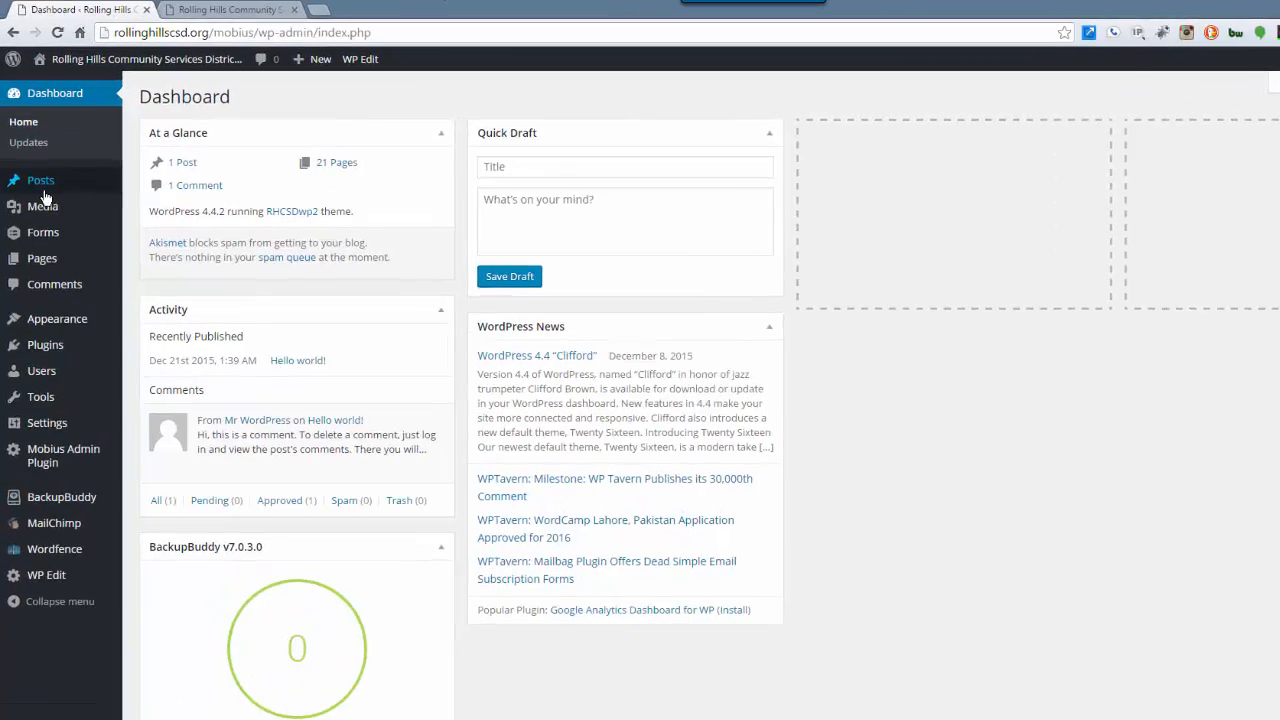
pyautogui.moveTo(44, 206)
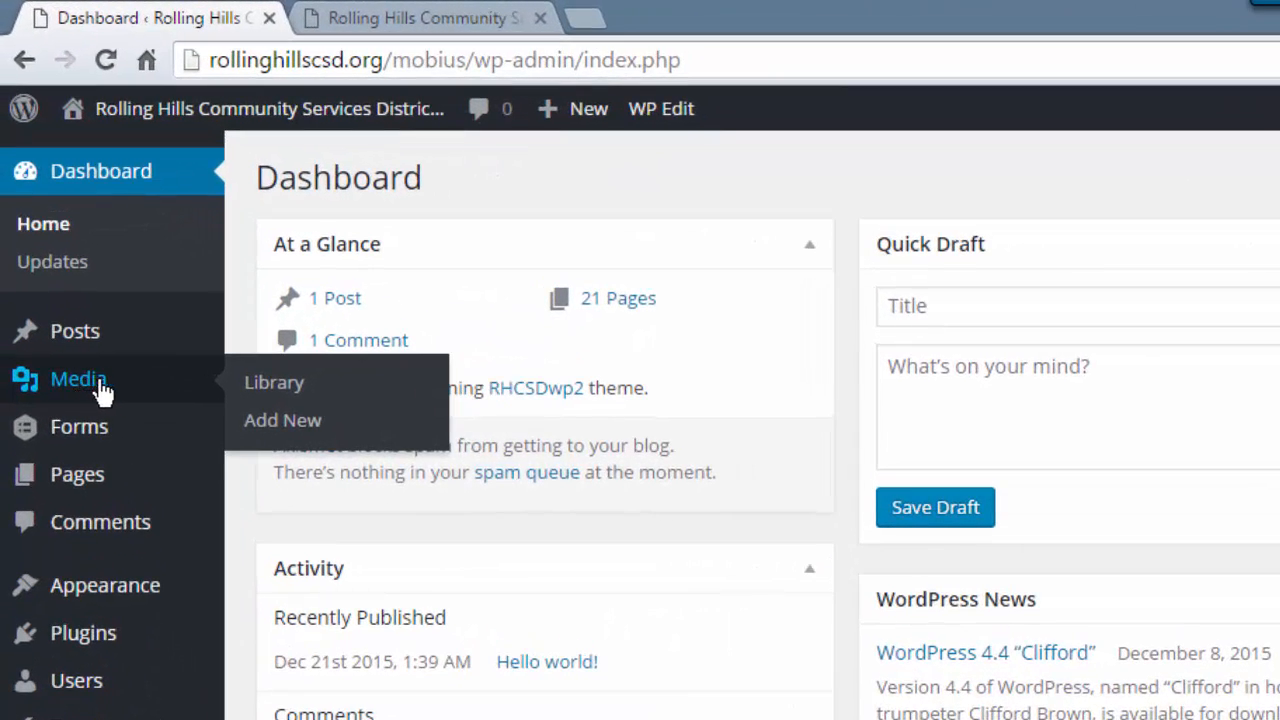
pyautogui.click(278, 428)
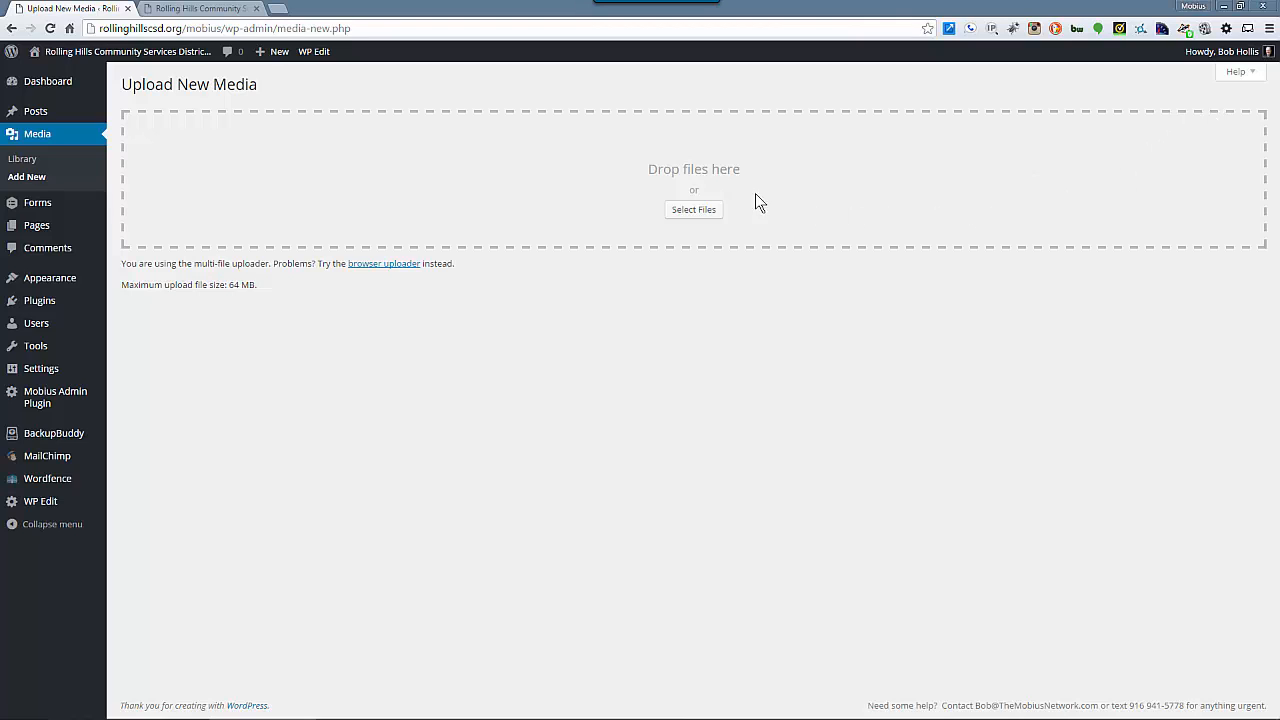
pyautogui.click(693, 211)
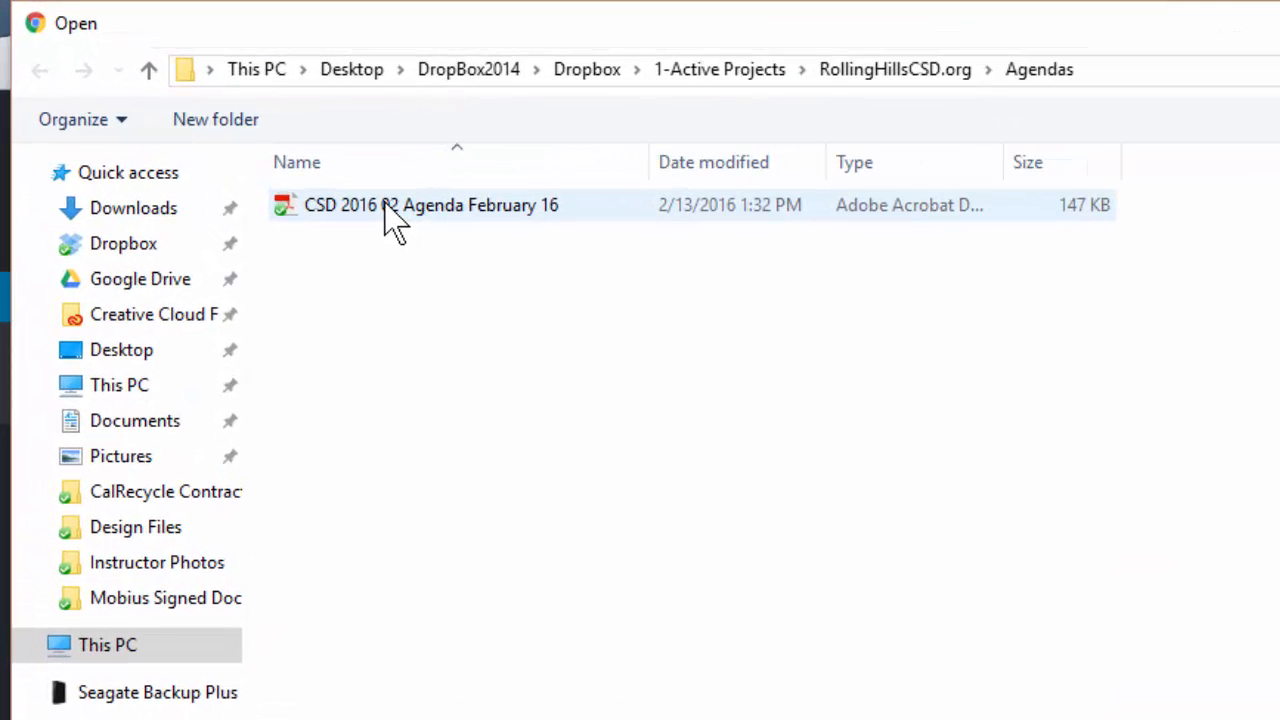
pyautogui.click(393, 222)
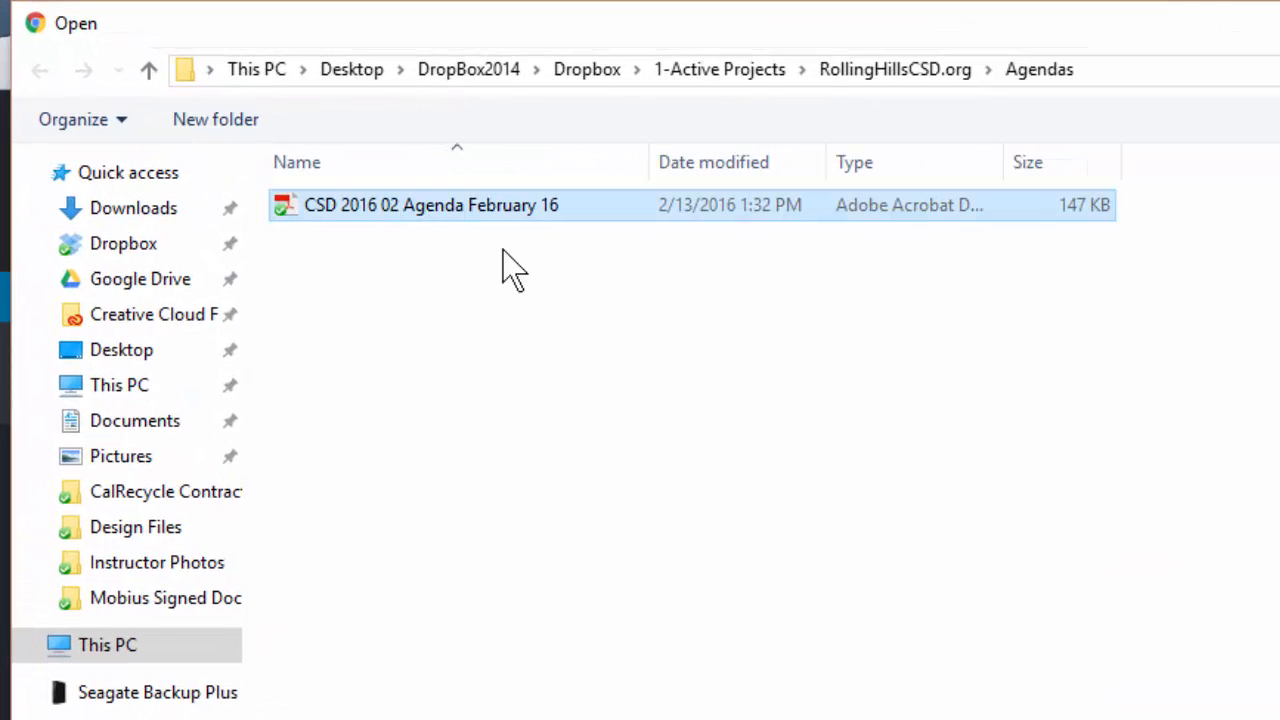
pyautogui.click(704, 390)
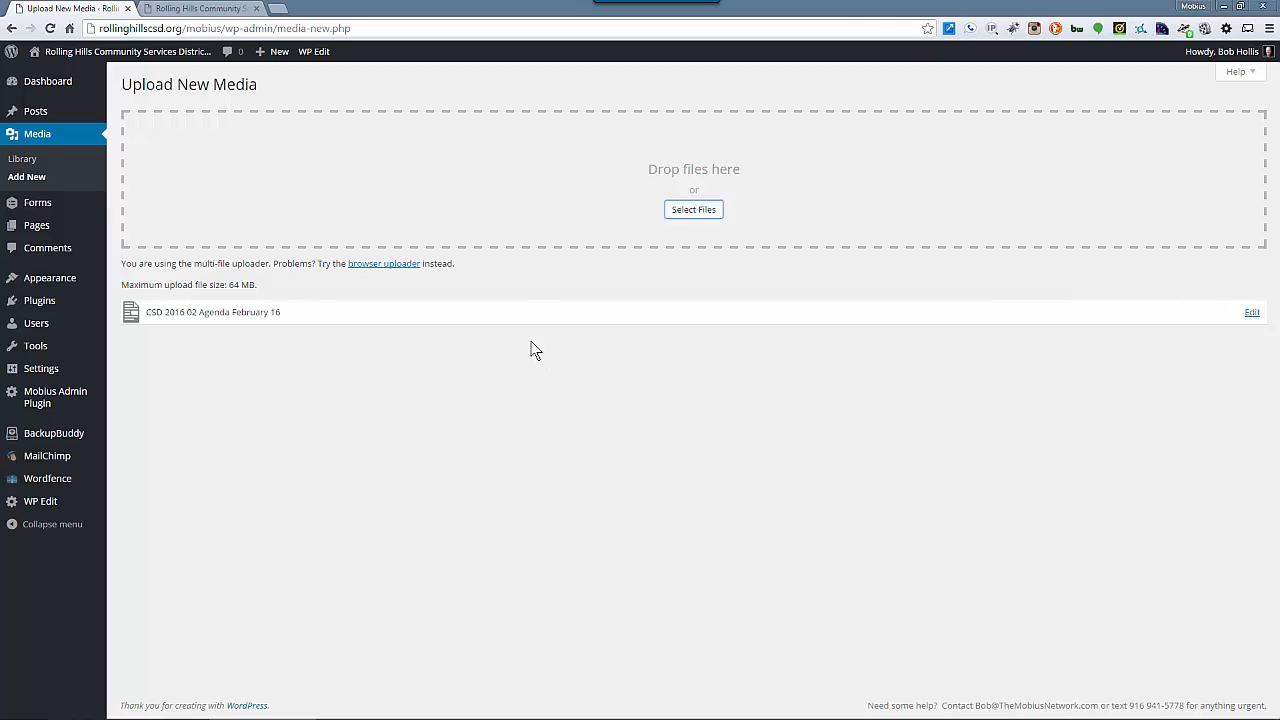
# Step: Create a new page titled "February 2016"
pyautogui.moveTo(66, 226)
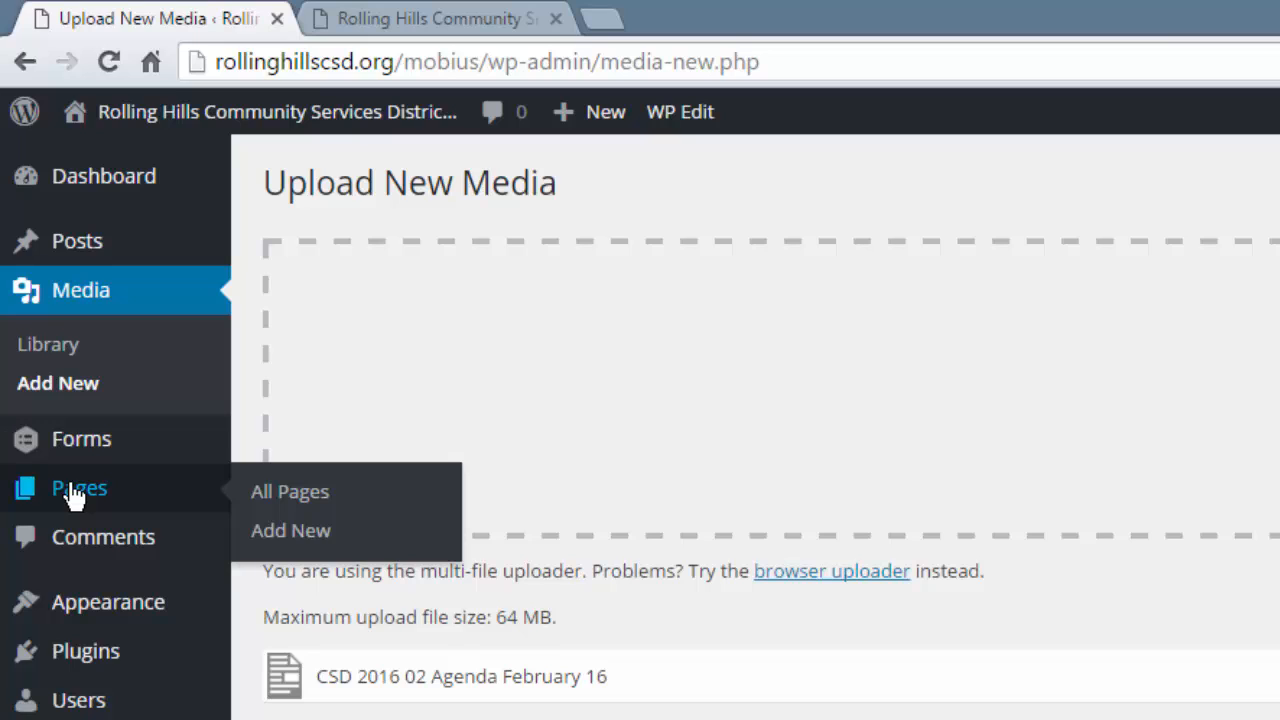
pyautogui.click(73, 496)
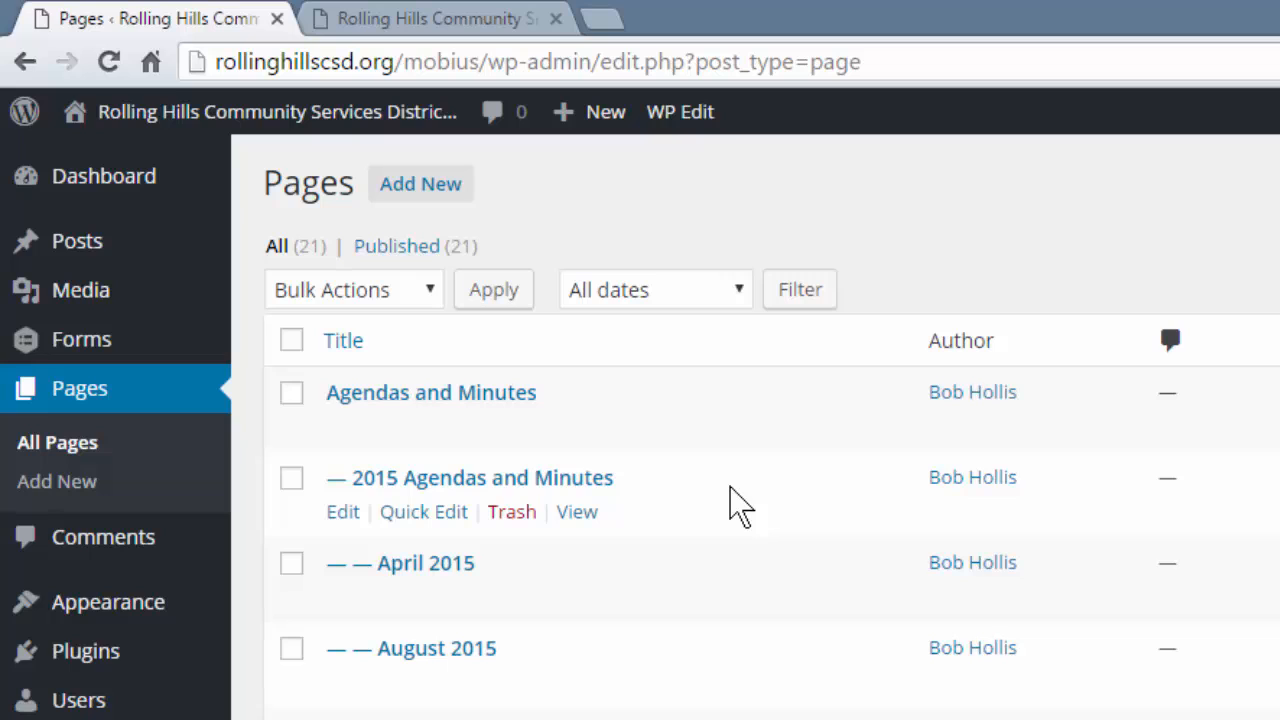
pyautogui.scroll(-4, 733, 515)
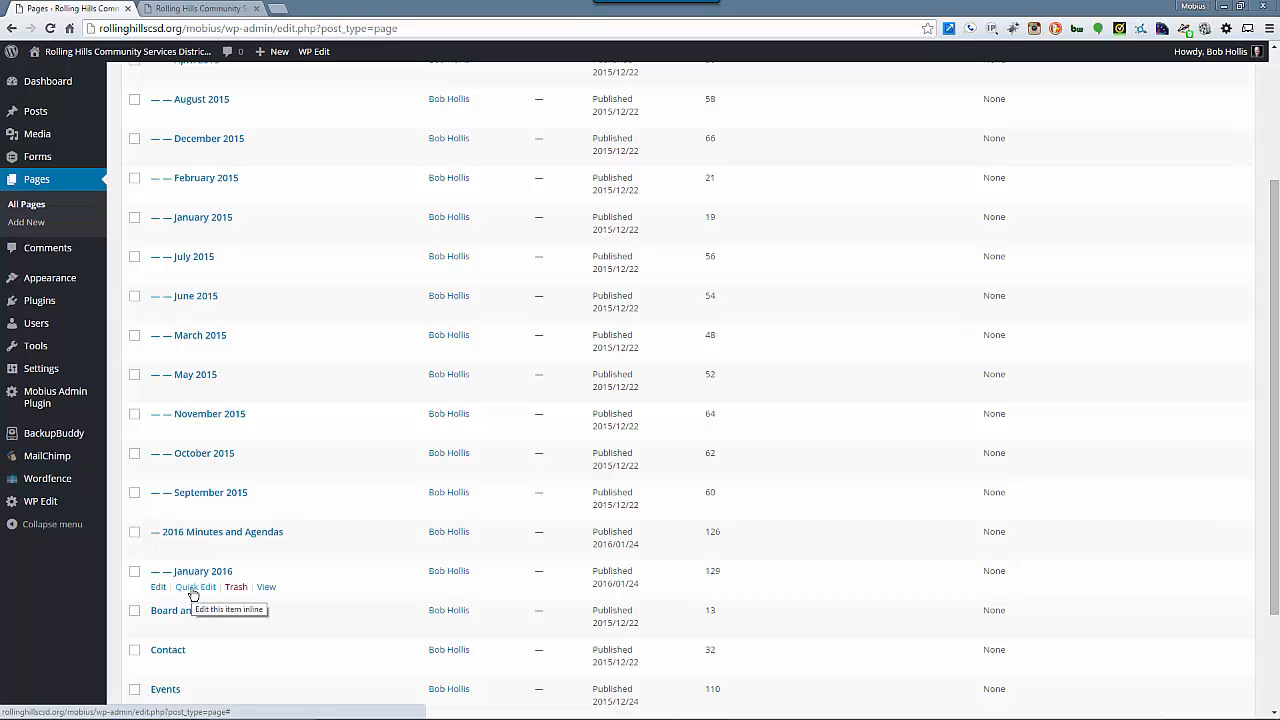
pyautogui.scroll(2, 323, 531)
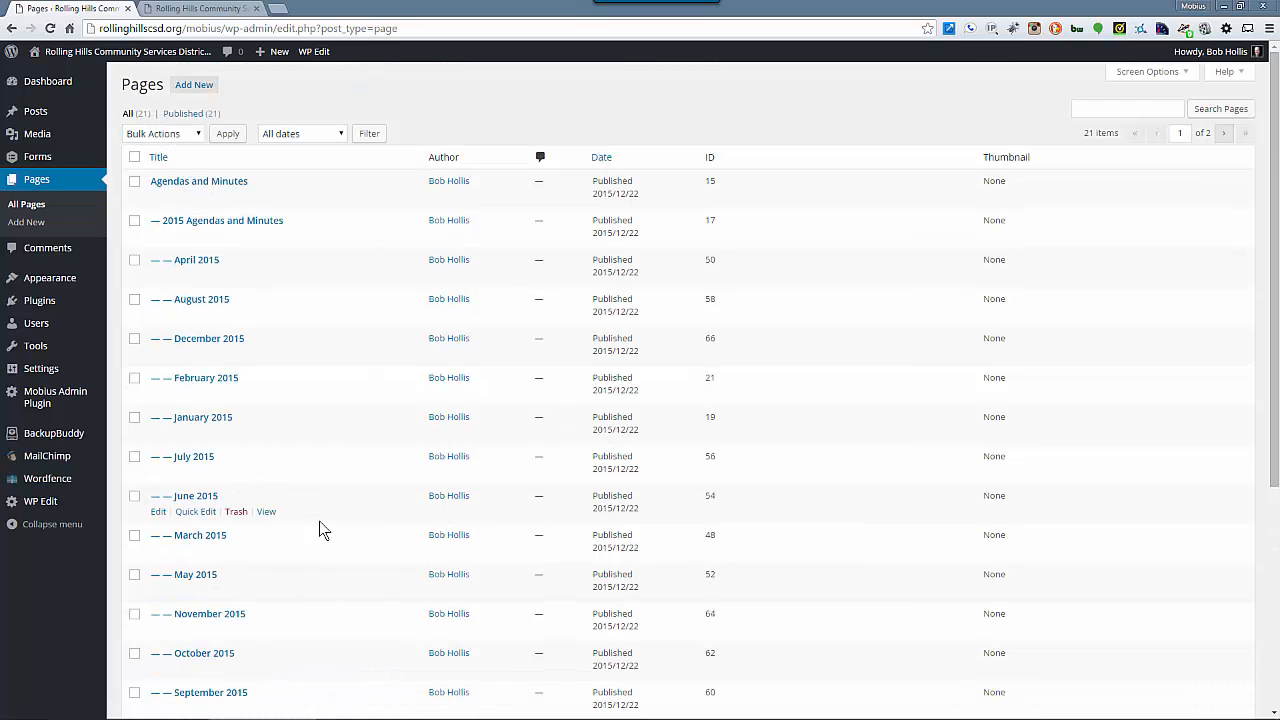
pyautogui.click(194, 86)
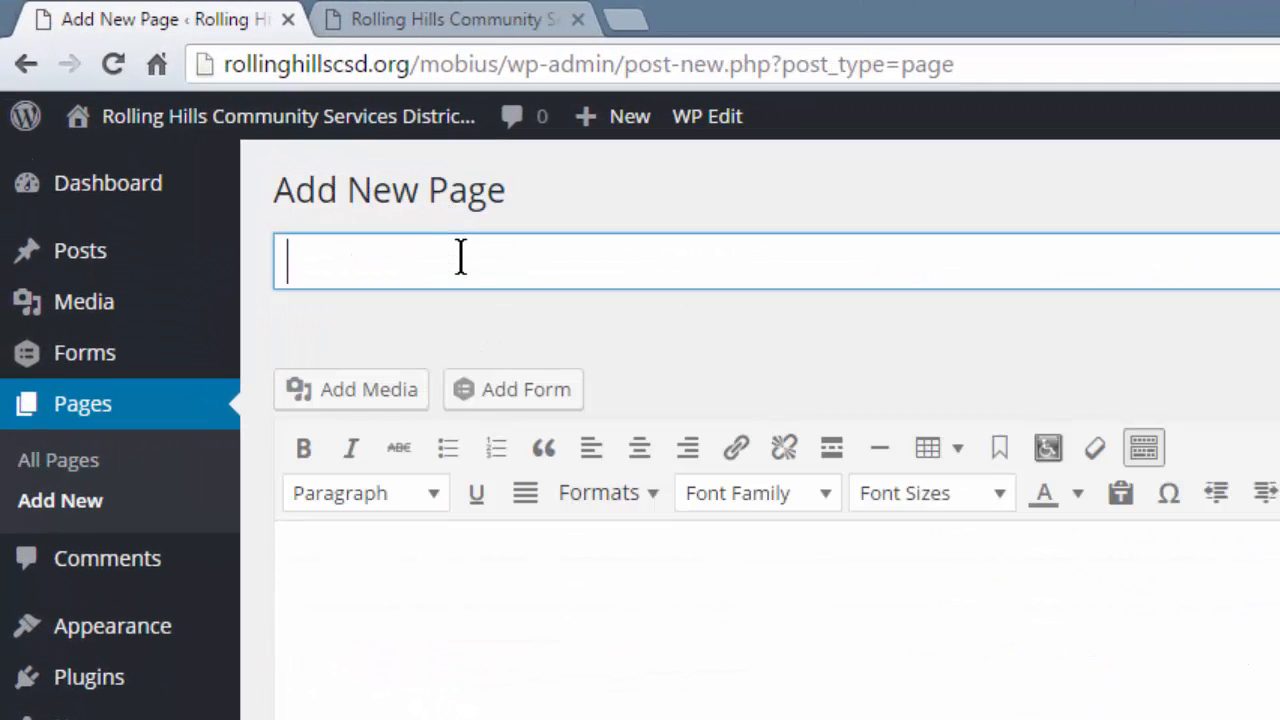
pyautogui.write('Februa')
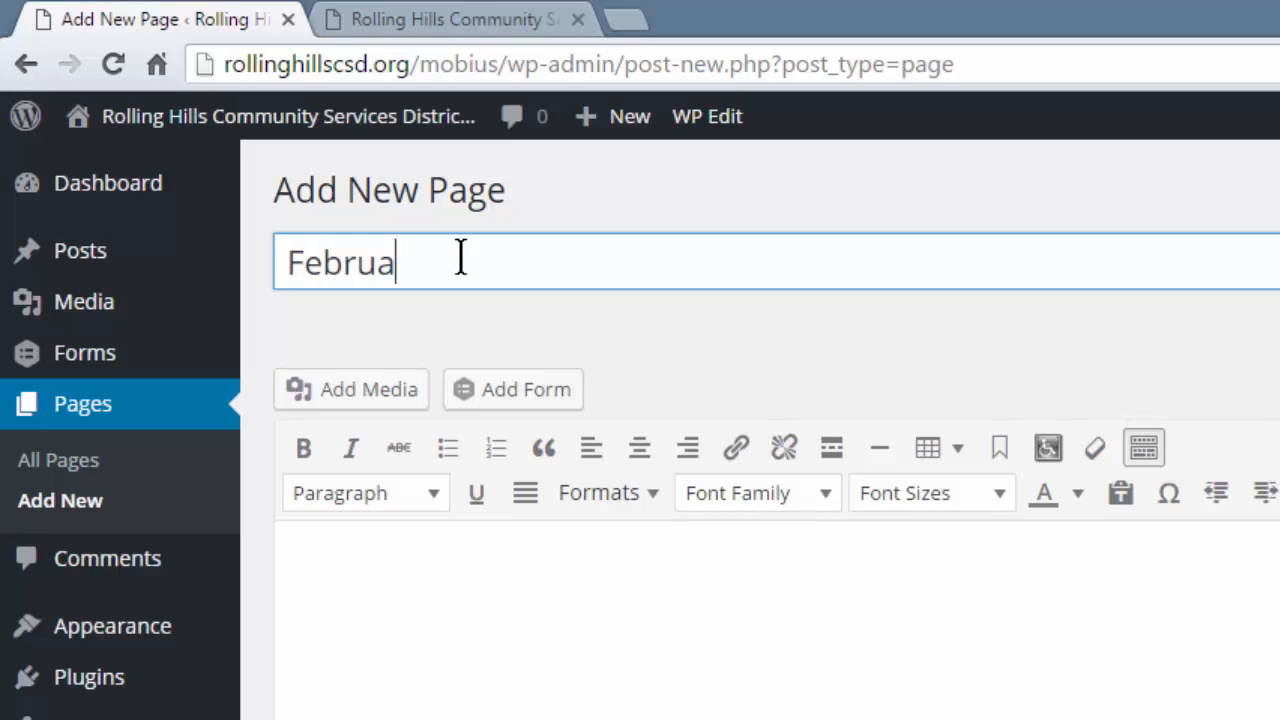
pyautogui.write('ry 2016')
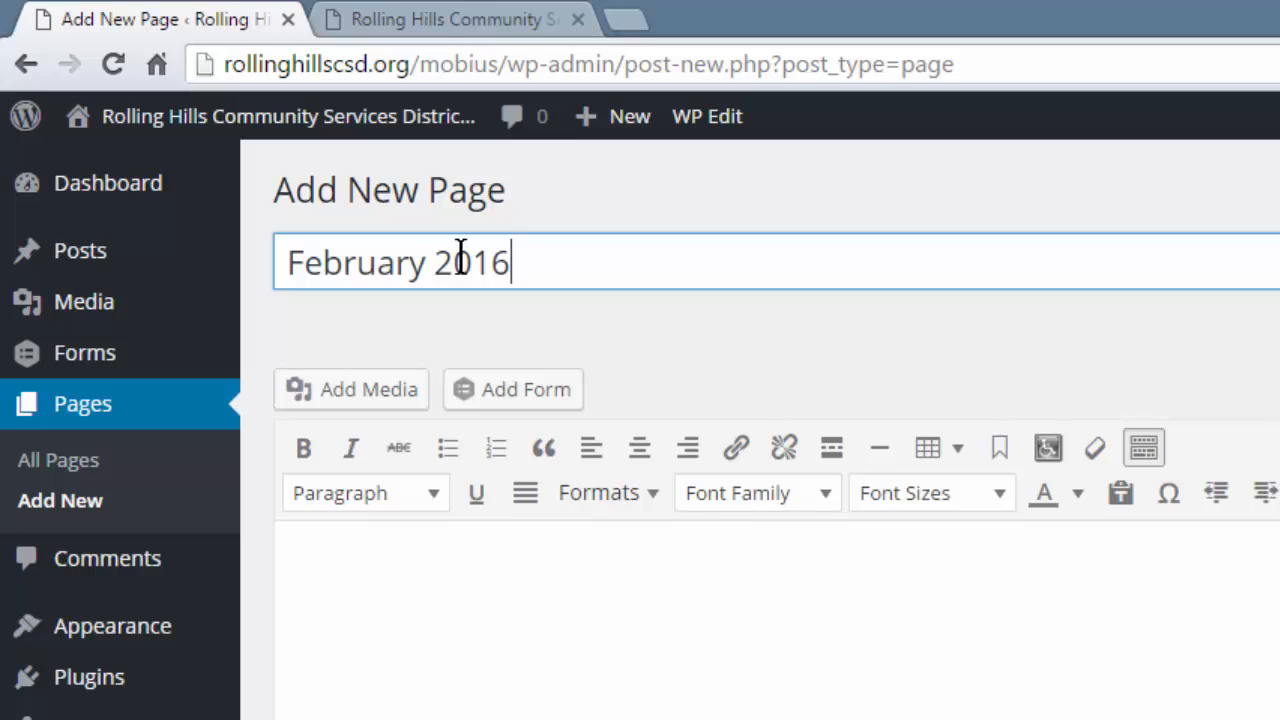
# Step: Select CSD-2016-02-Agenda-February-16.pdf from the media library for insertion into the page body
pyautogui.click(597, 601)
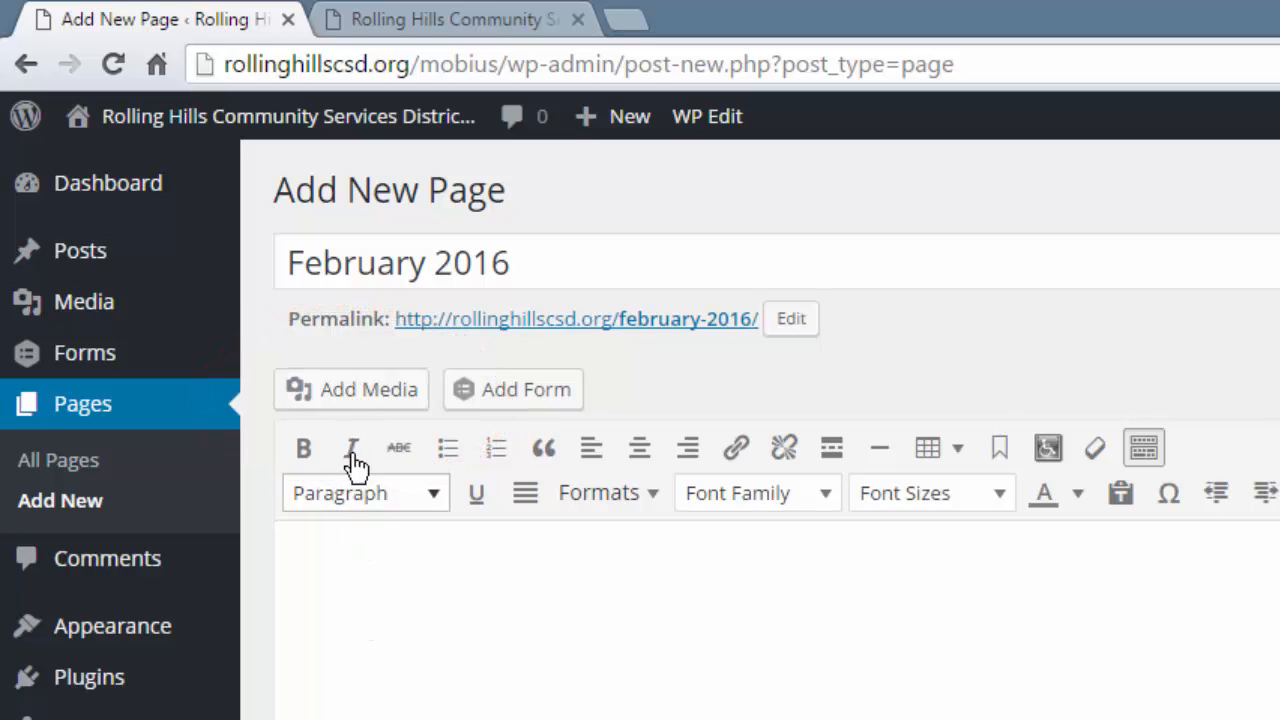
pyautogui.click(355, 392)
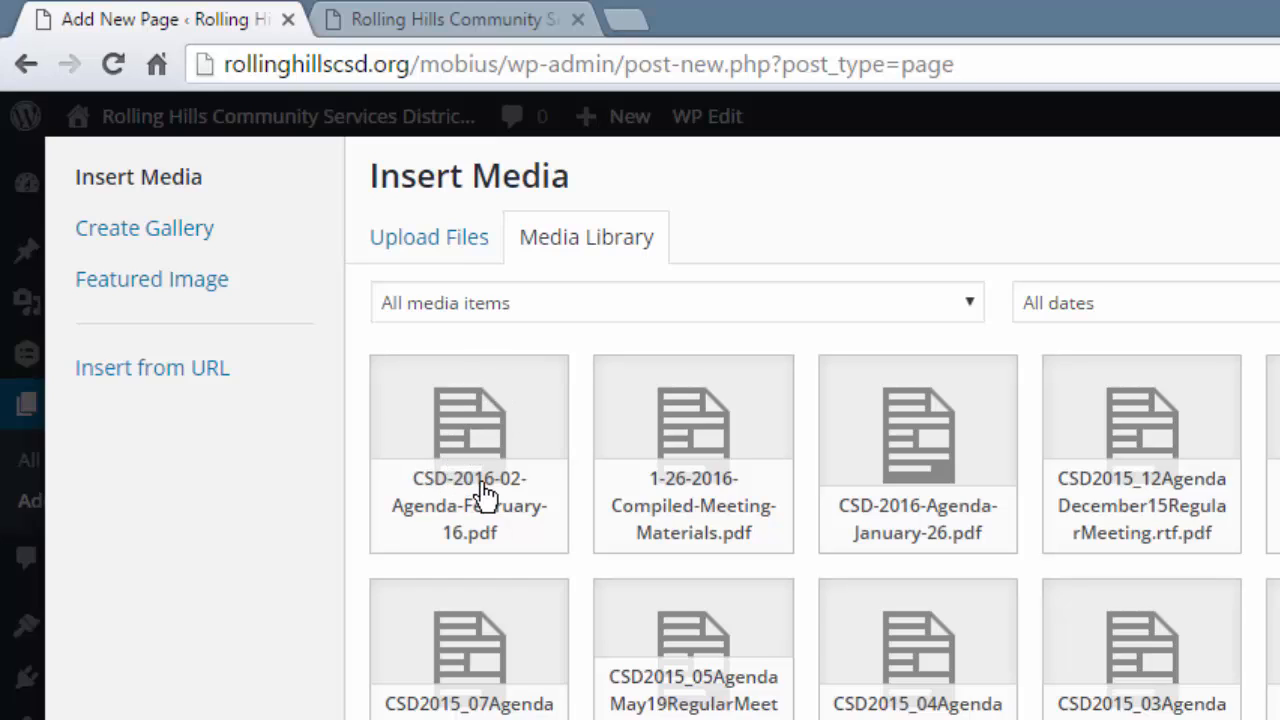
pyautogui.click(443, 244)
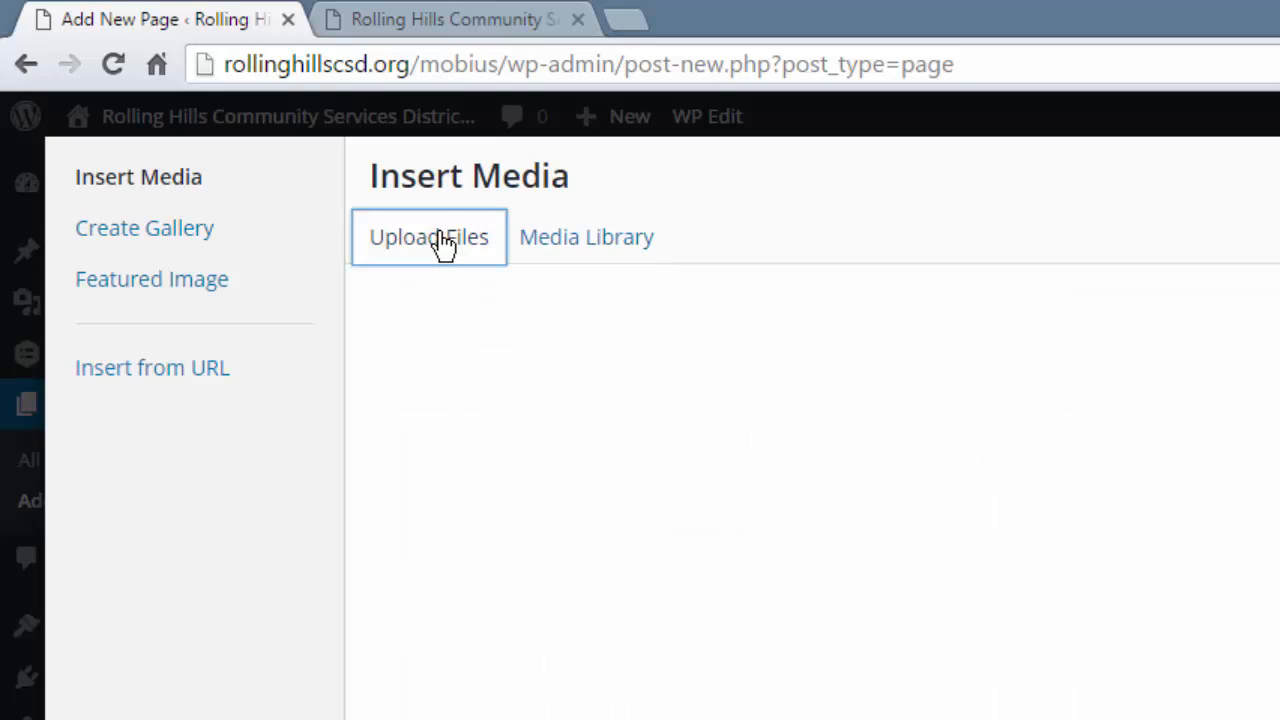
pyautogui.click(580, 240)
pyautogui.click(480, 449)
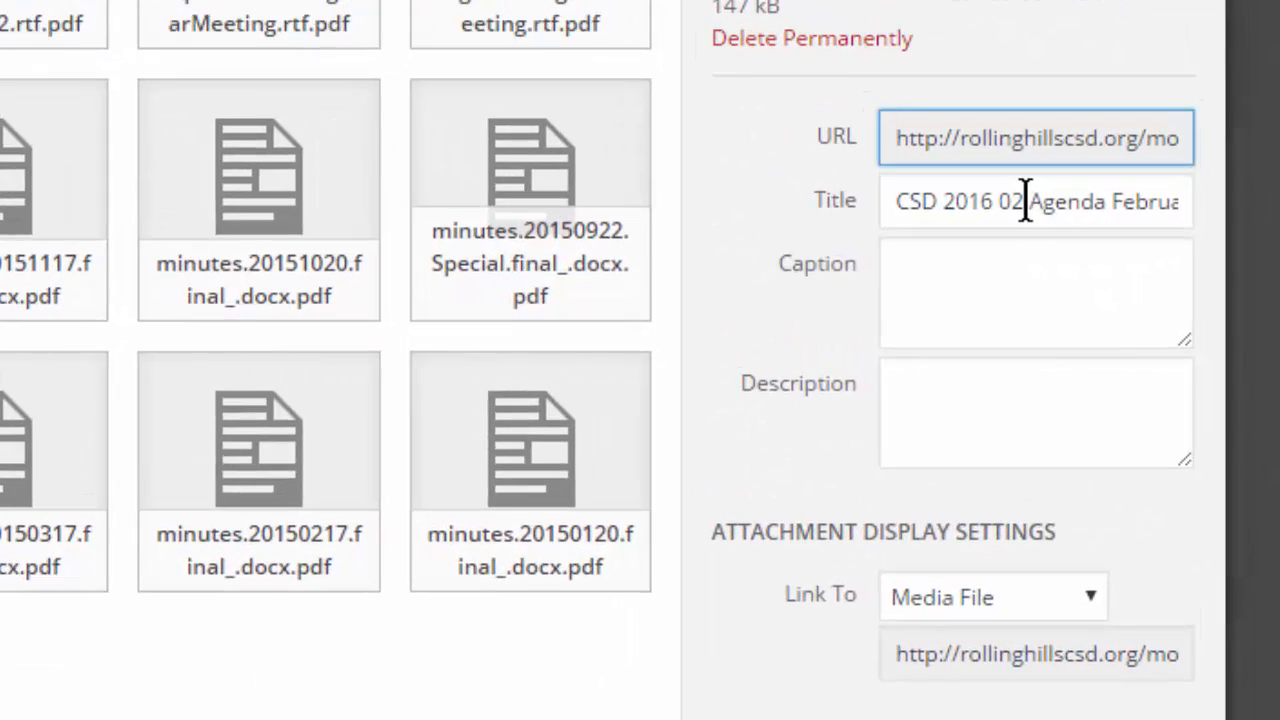
# Step: Change the selected PDF's title to "CSD 2016 Agenda February"
pyautogui.click(1025, 200)
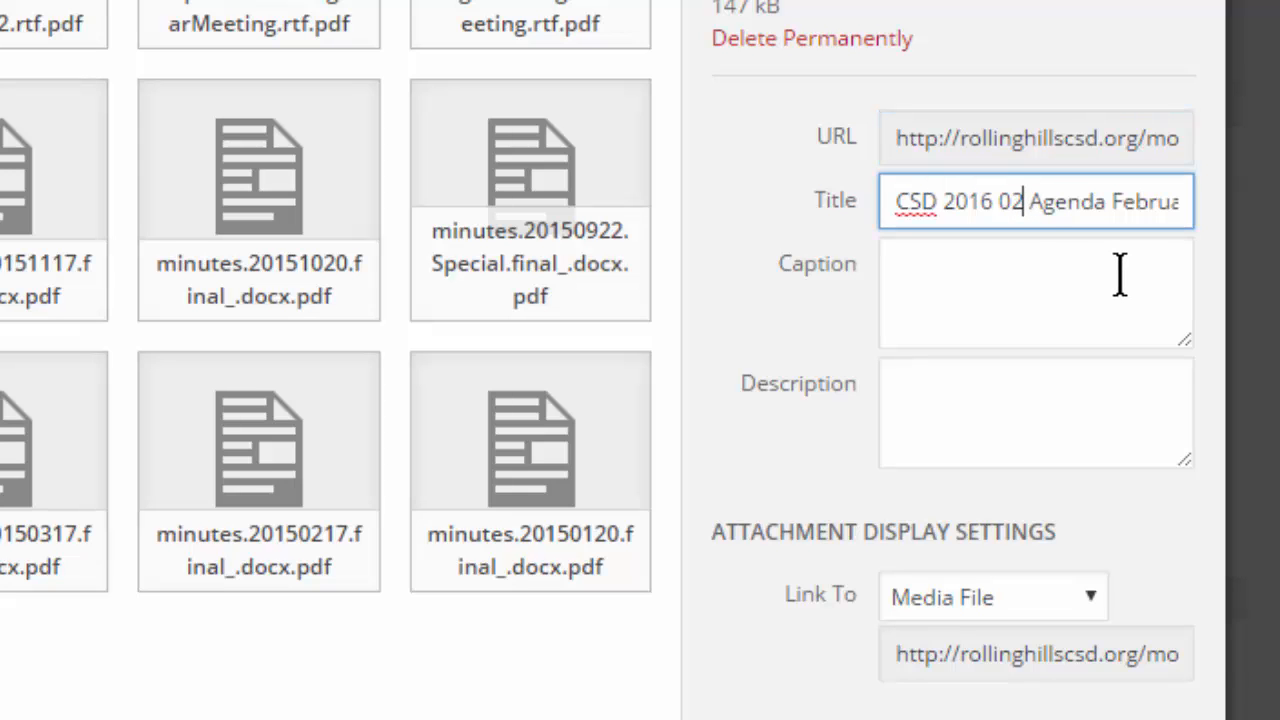
pyautogui.press('BackSpace')
pyautogui.press('BackSpace')
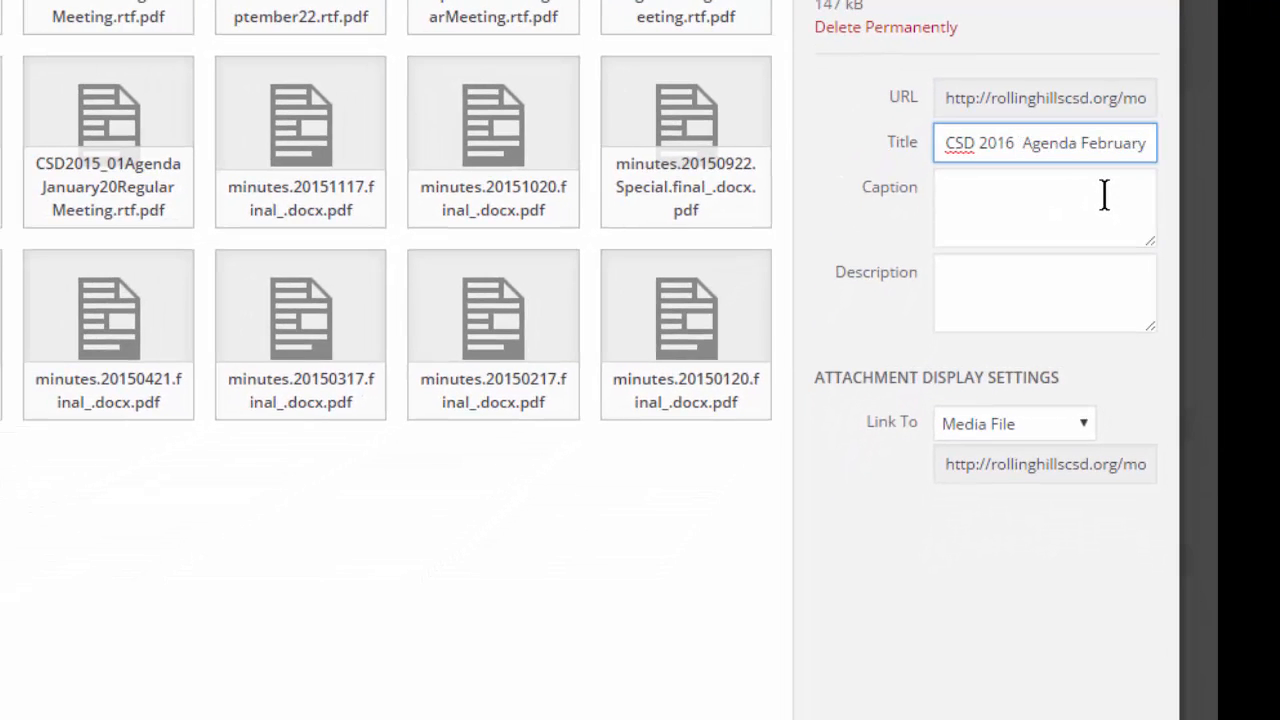
pyautogui.press('BackSpace')
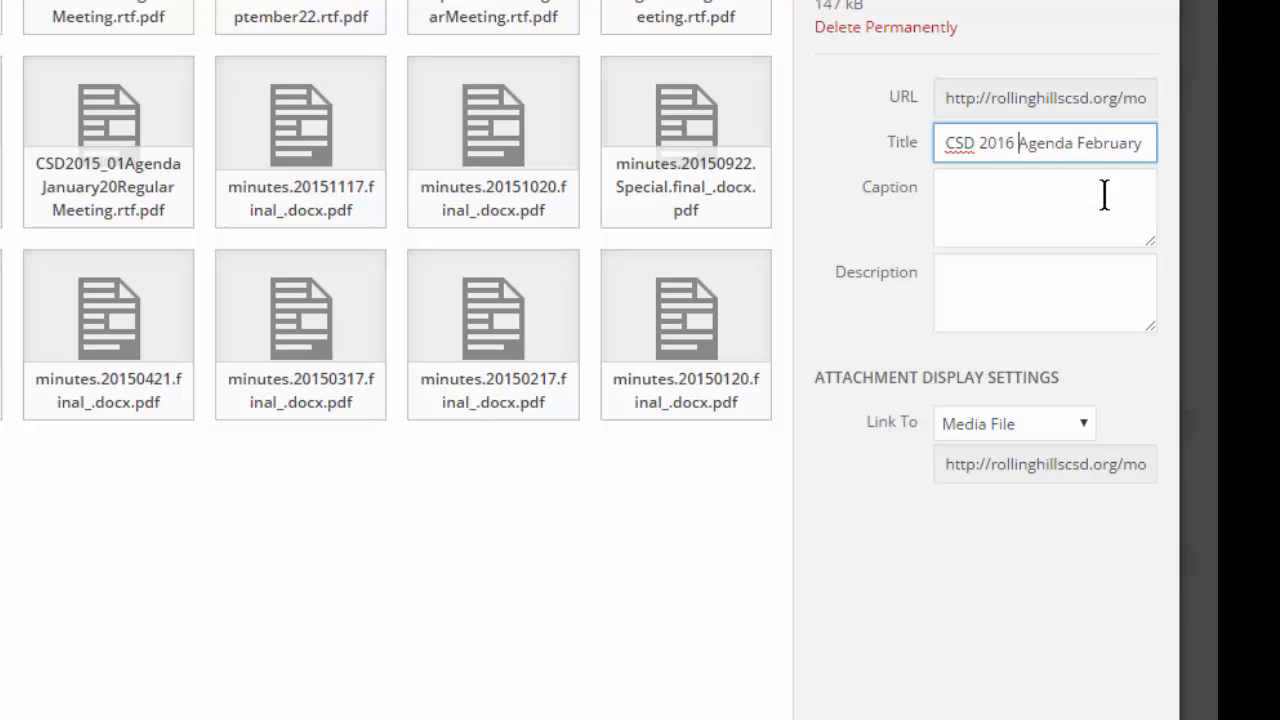
pyautogui.press('End')
pyautogui.write('16')
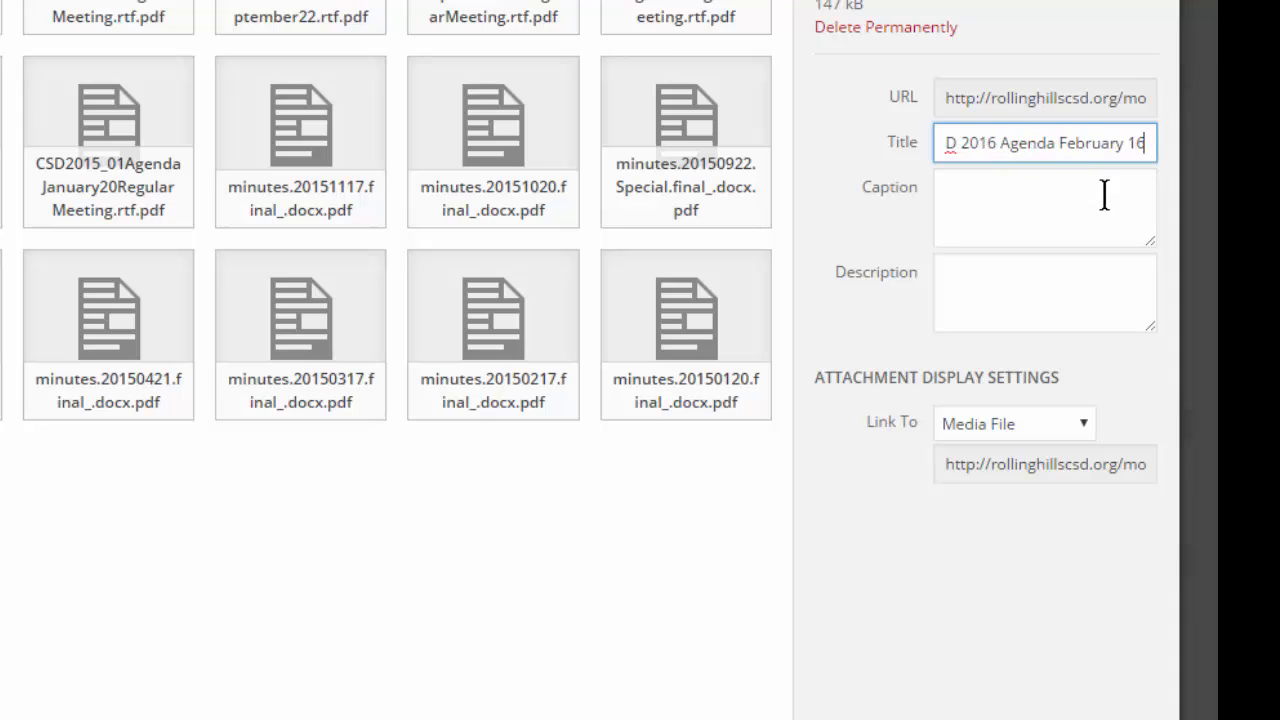
pyautogui.press('Left')
pyautogui.press('Right')
pyautogui.press('BackSpace')
pyautogui.press('BackSpace')
pyautogui.press('BackSpace')
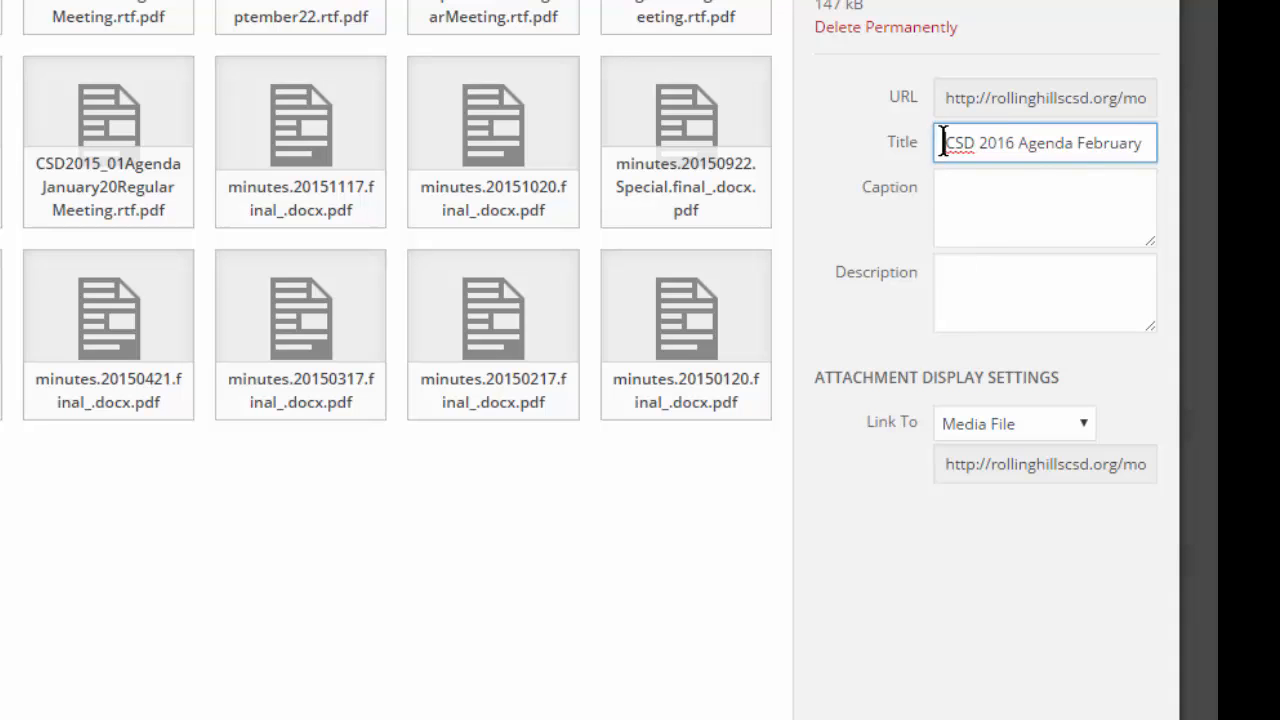
# Step: Copy the PDF's title "CSD 2016 Agenda February" into its description
pyautogui.moveTo(943, 143); pyautogui.dragTo(1166, 125)
pyautogui.hotkey('ctrl', 'c')
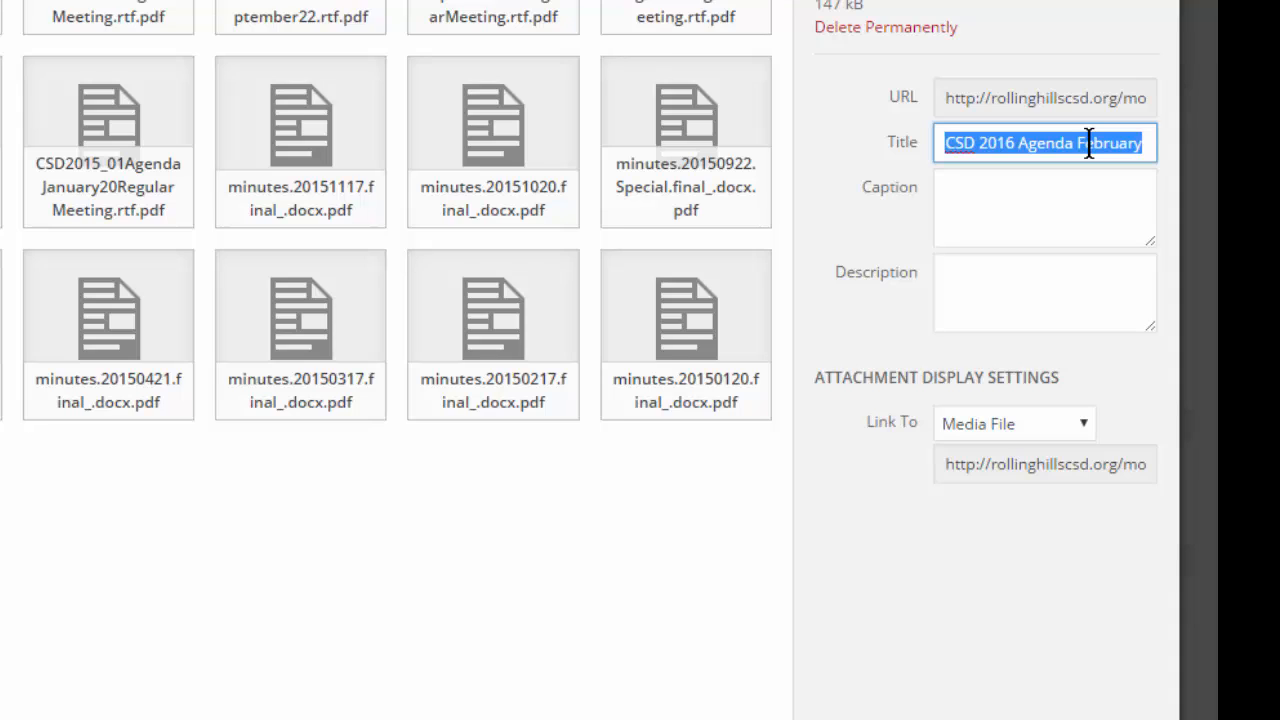
pyautogui.click(984, 273)
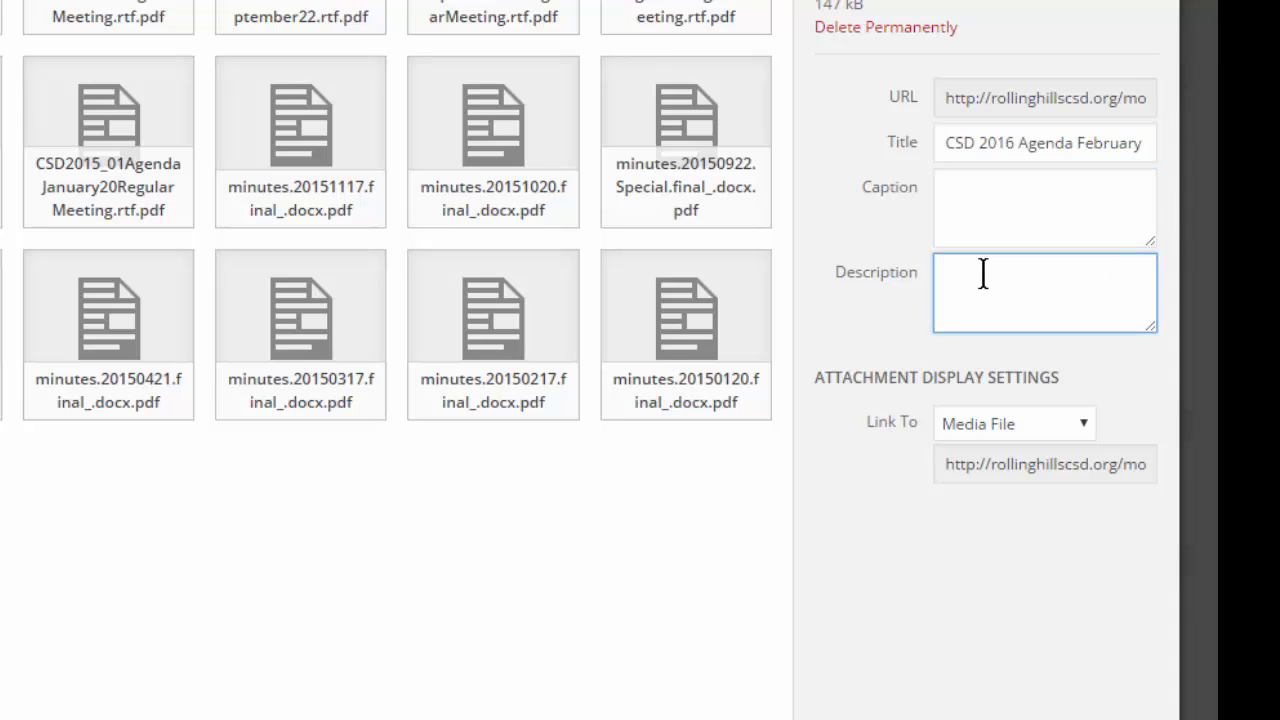
pyautogui.hotkey('ctrl', 'v')
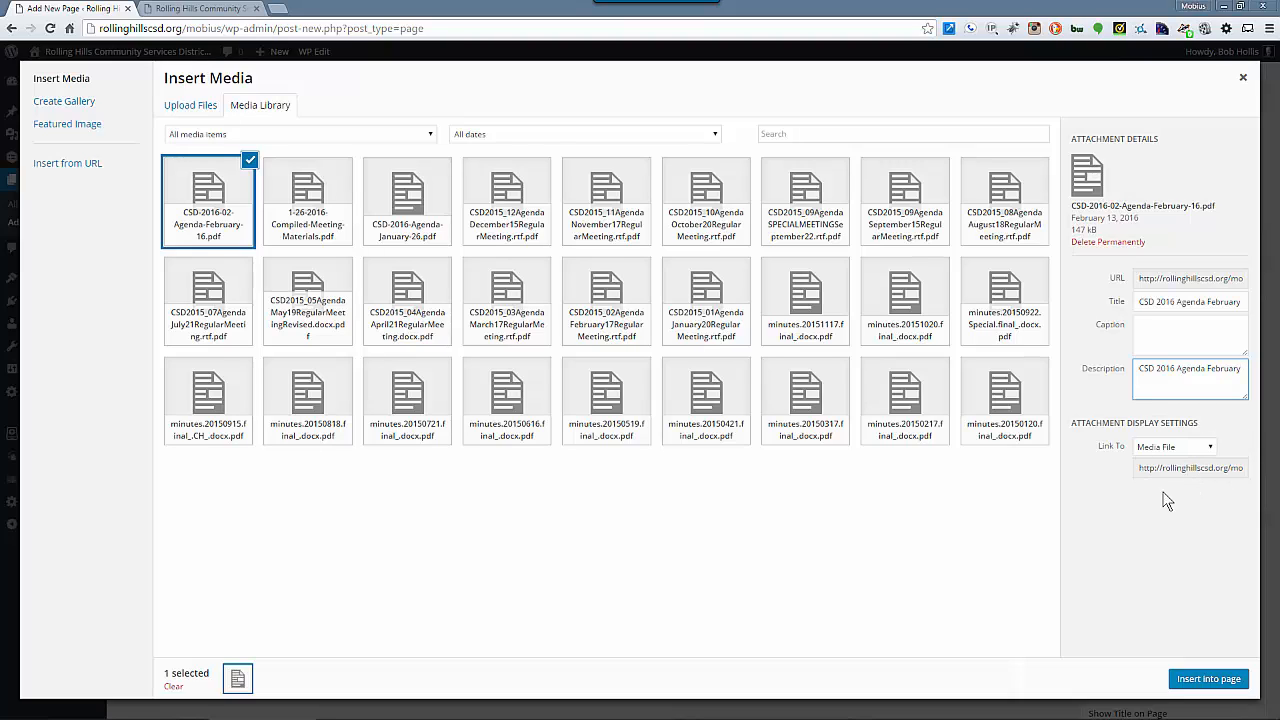
# Step: Insert the agenda PDF into the page with its link set to Media File, and publish the page
pyautogui.click(1207, 451)
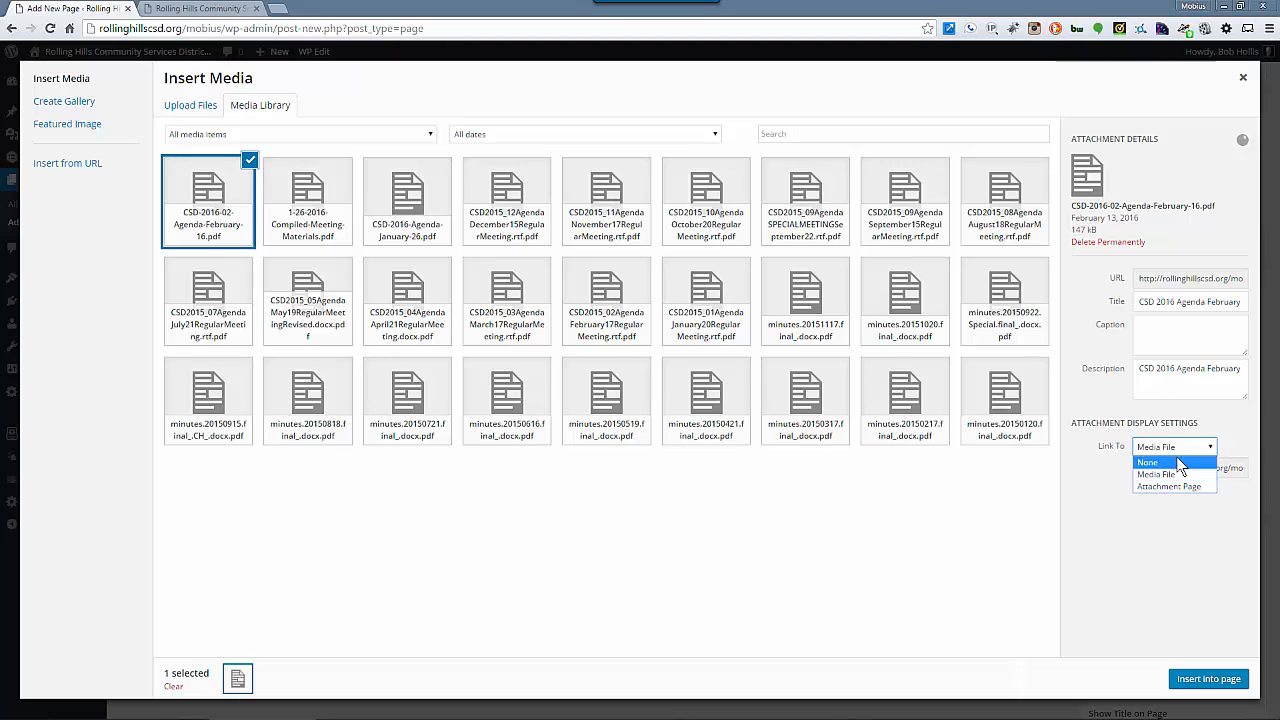
pyautogui.click(1168, 476)
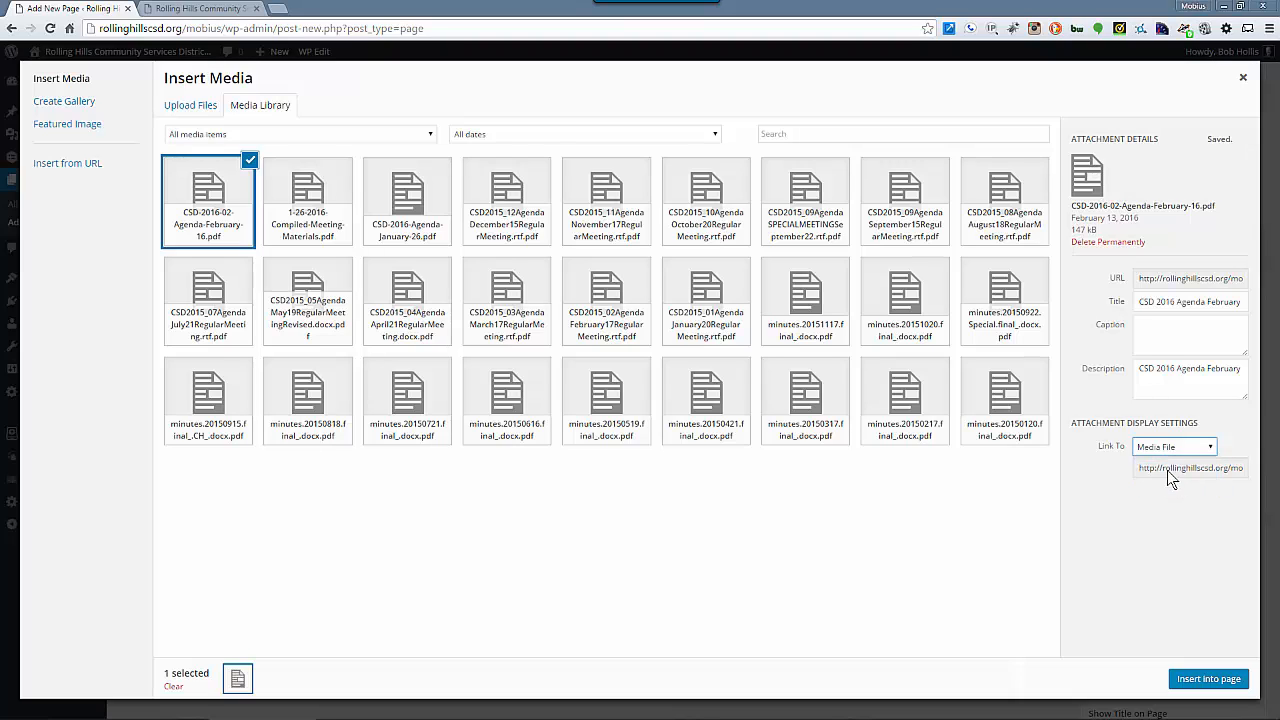
pyautogui.click(1205, 680)
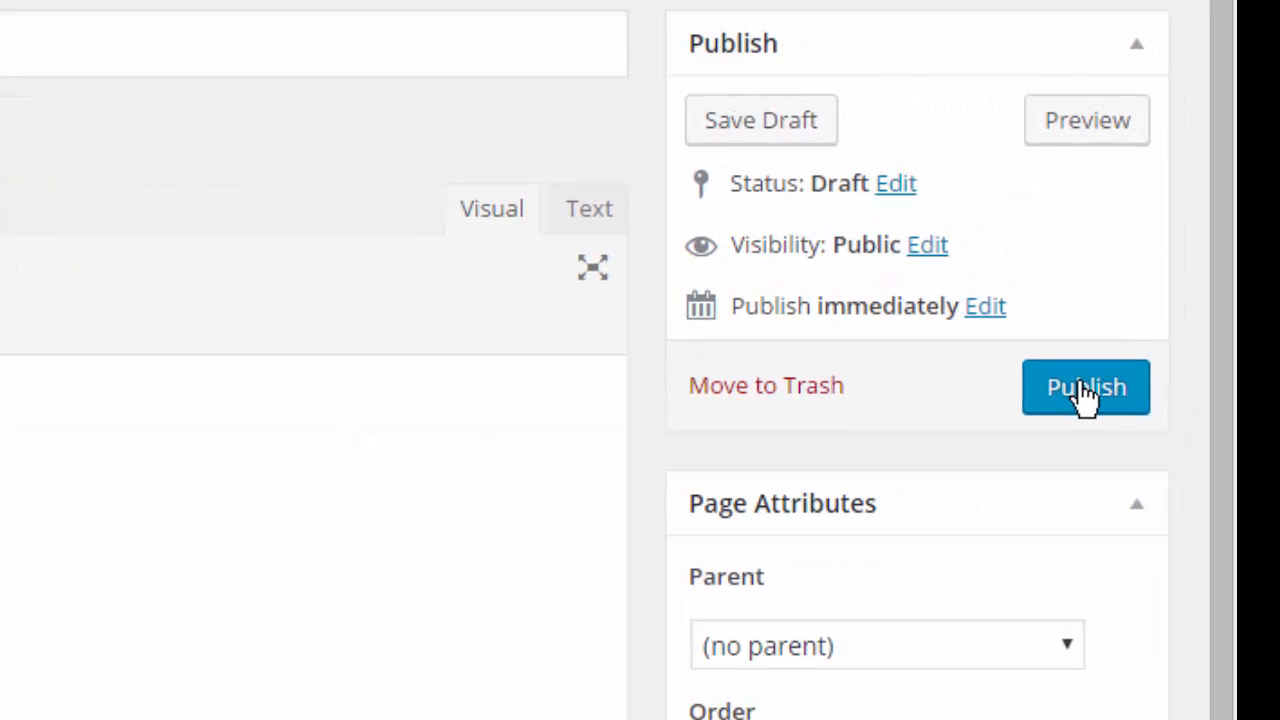
pyautogui.click(1086, 392)
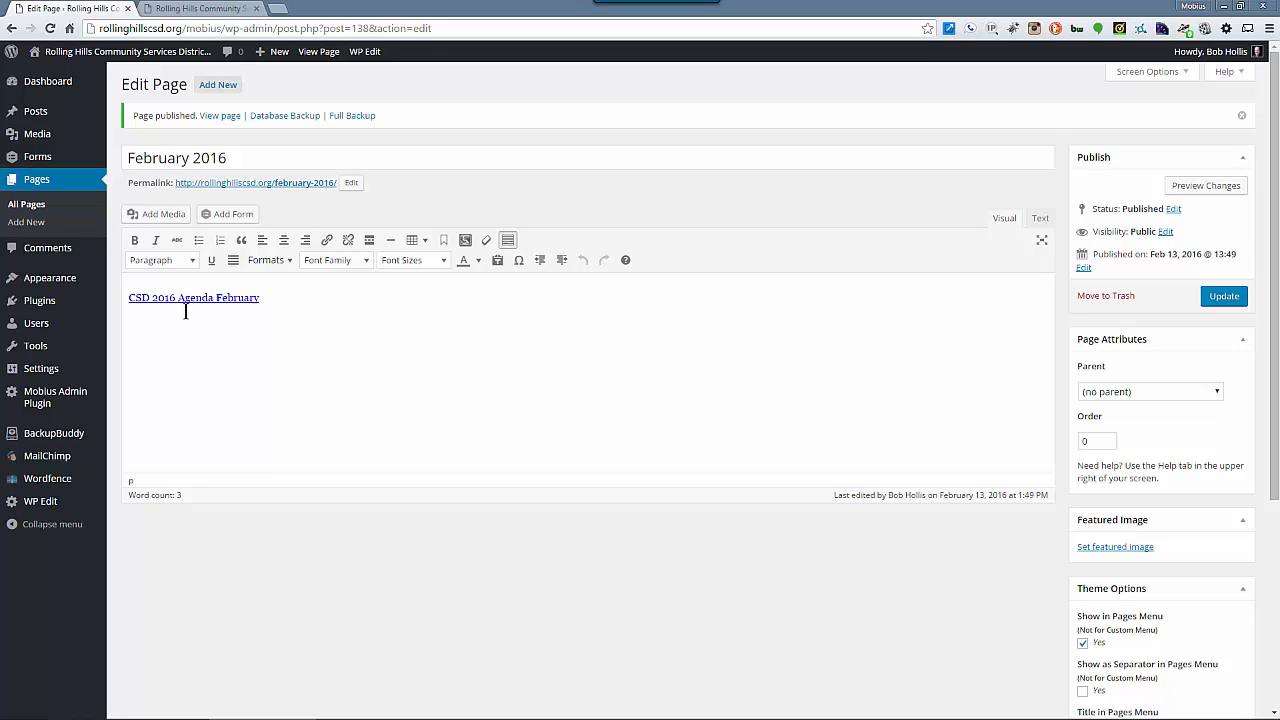
# Step: Check the 2016 Minutes and Agendas entries in the public site's navigation for the February page
pyautogui.click(195, 10)
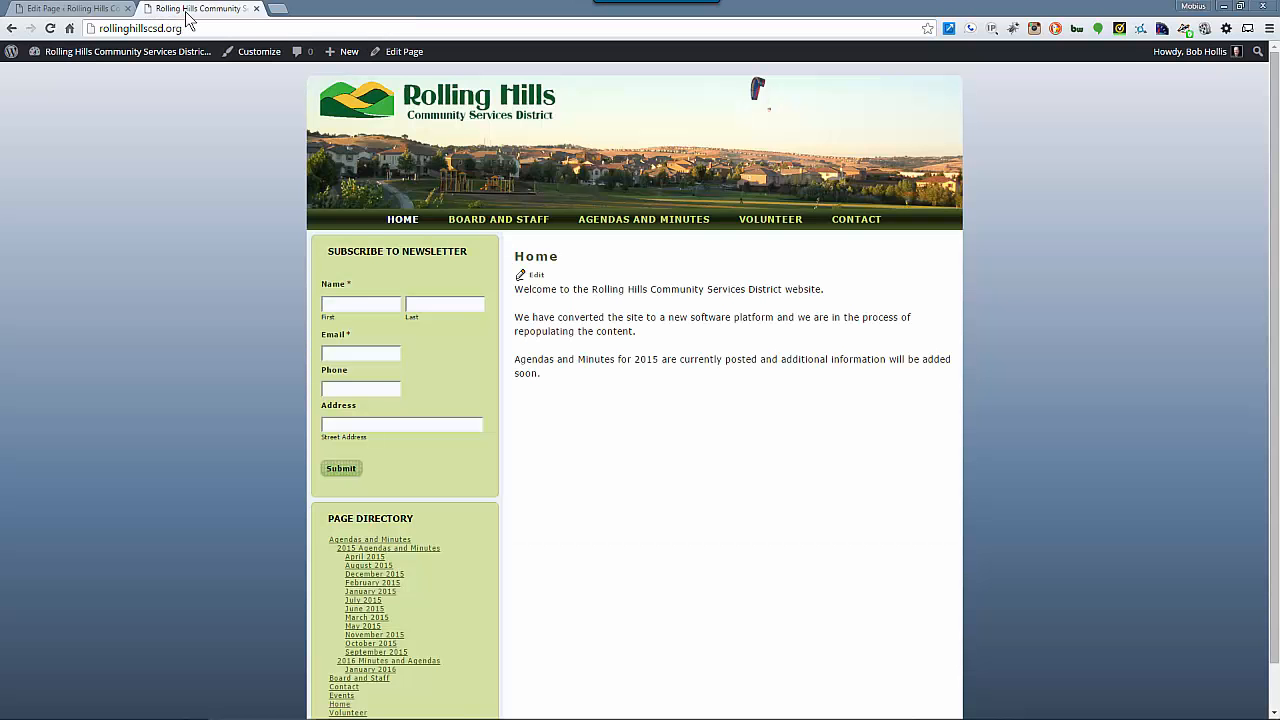
pyautogui.moveTo(646, 218)
pyautogui.moveTo(642, 240)
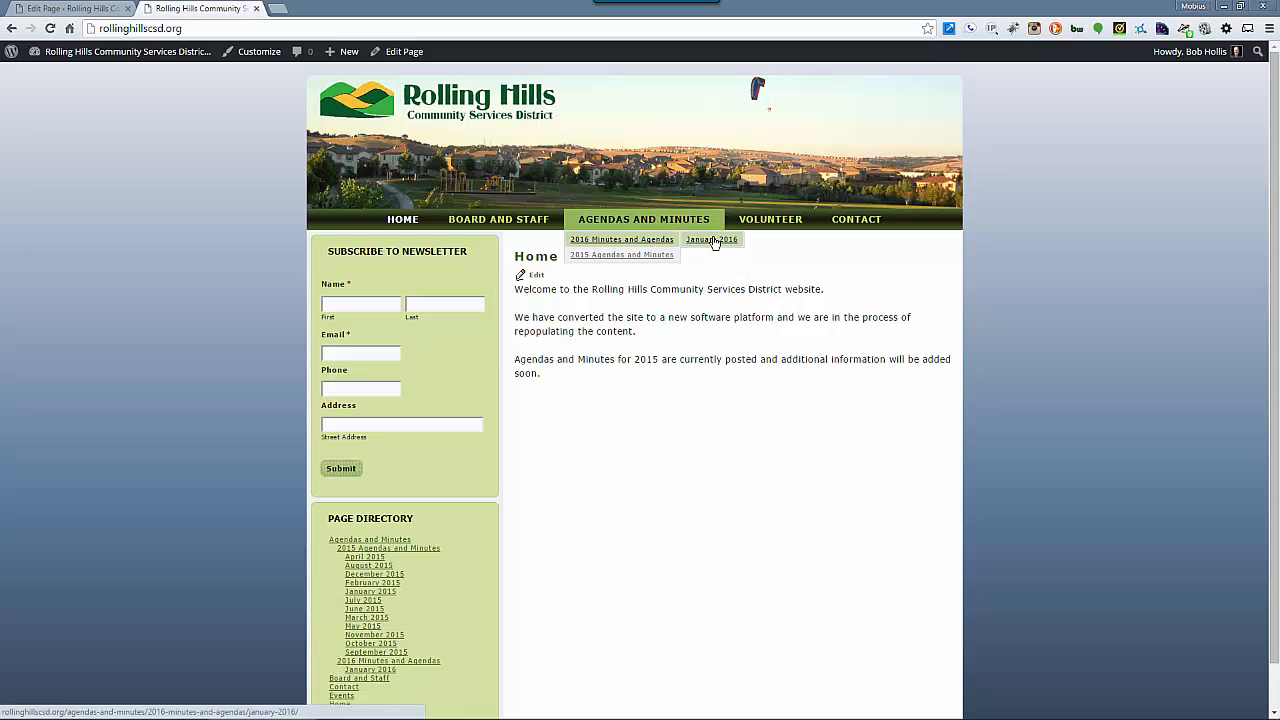
# Step: Open the site's menu editor and add the recently published February 2016 page to the RHCSD Top Menu
pyautogui.click(57, 12)
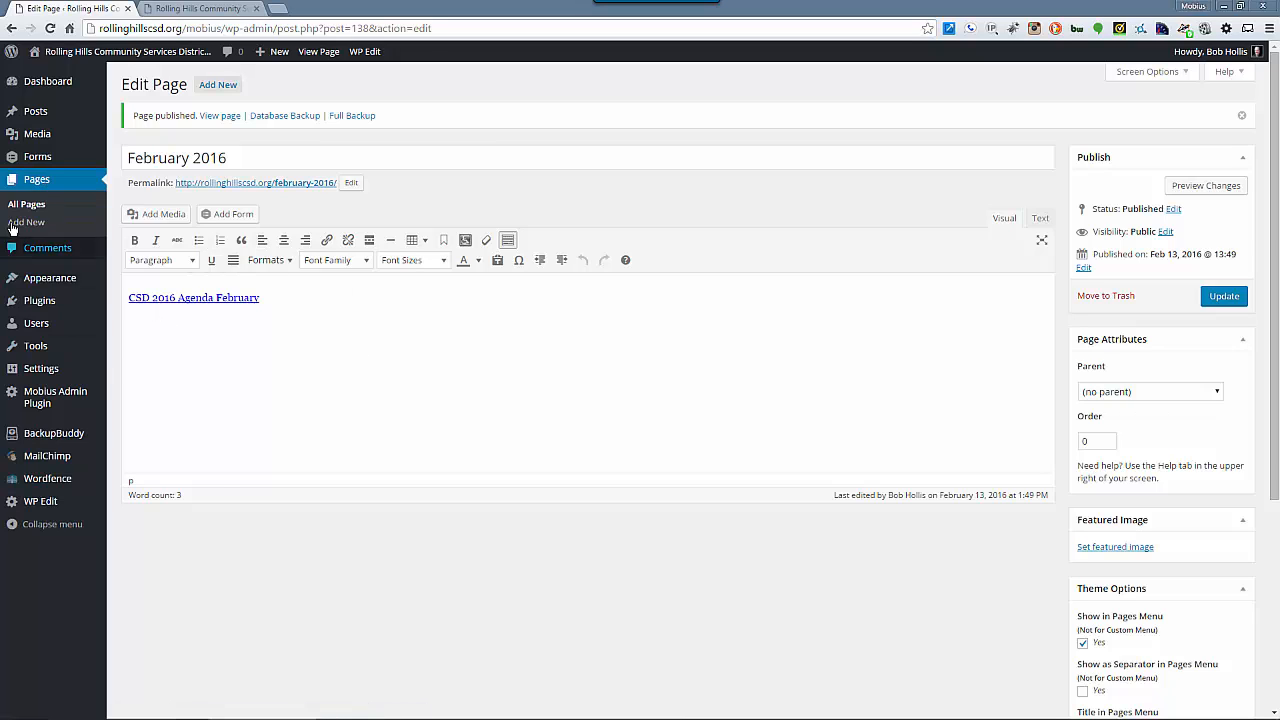
pyautogui.moveTo(40, 284)
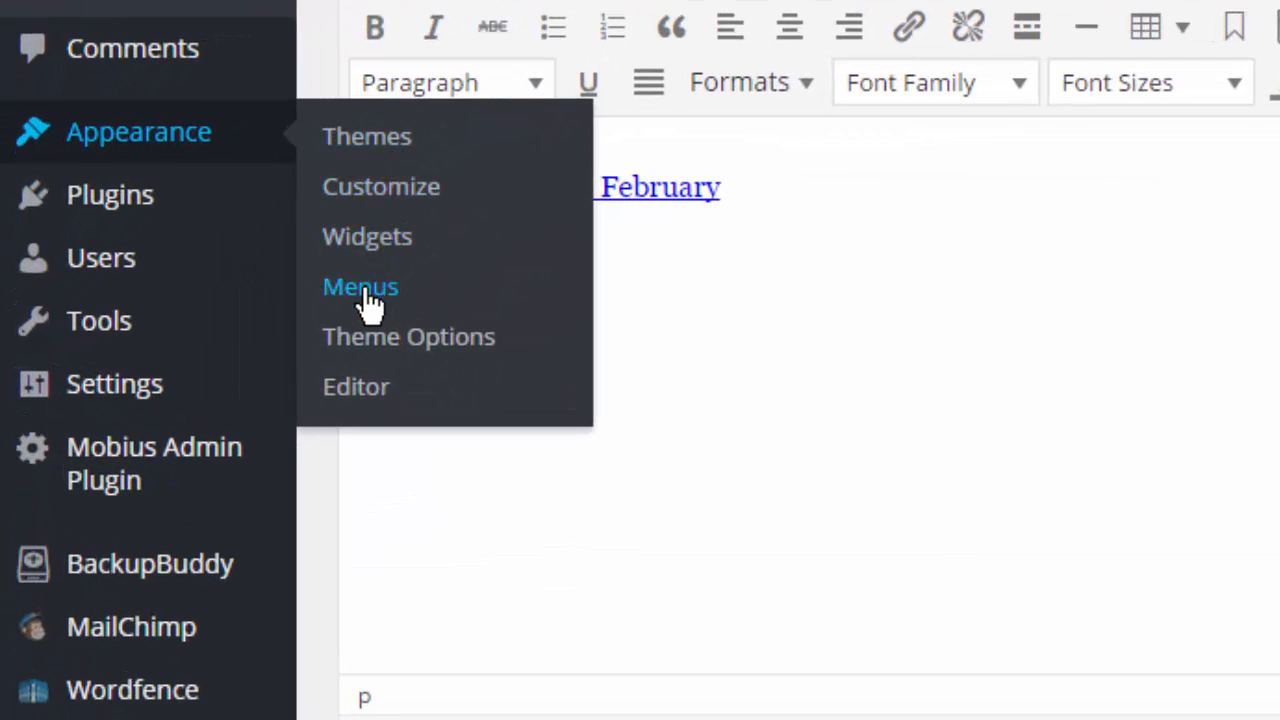
pyautogui.click(362, 290)
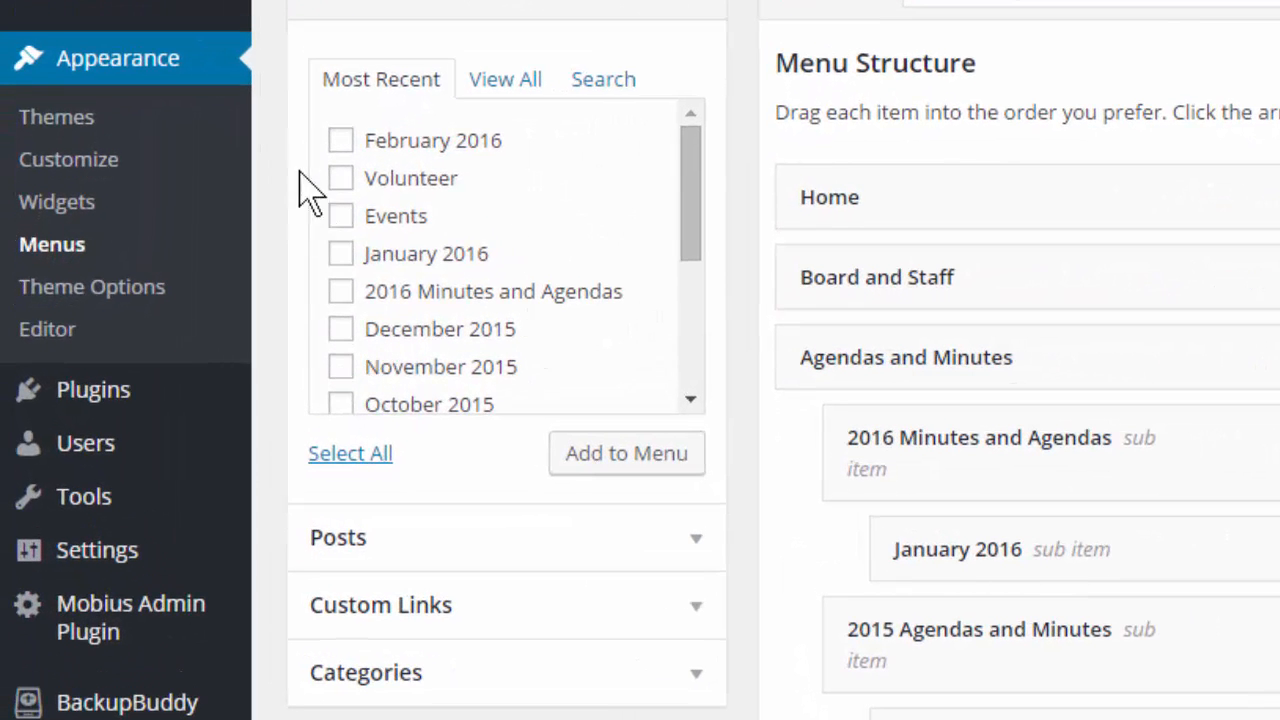
pyautogui.click(509, 88)
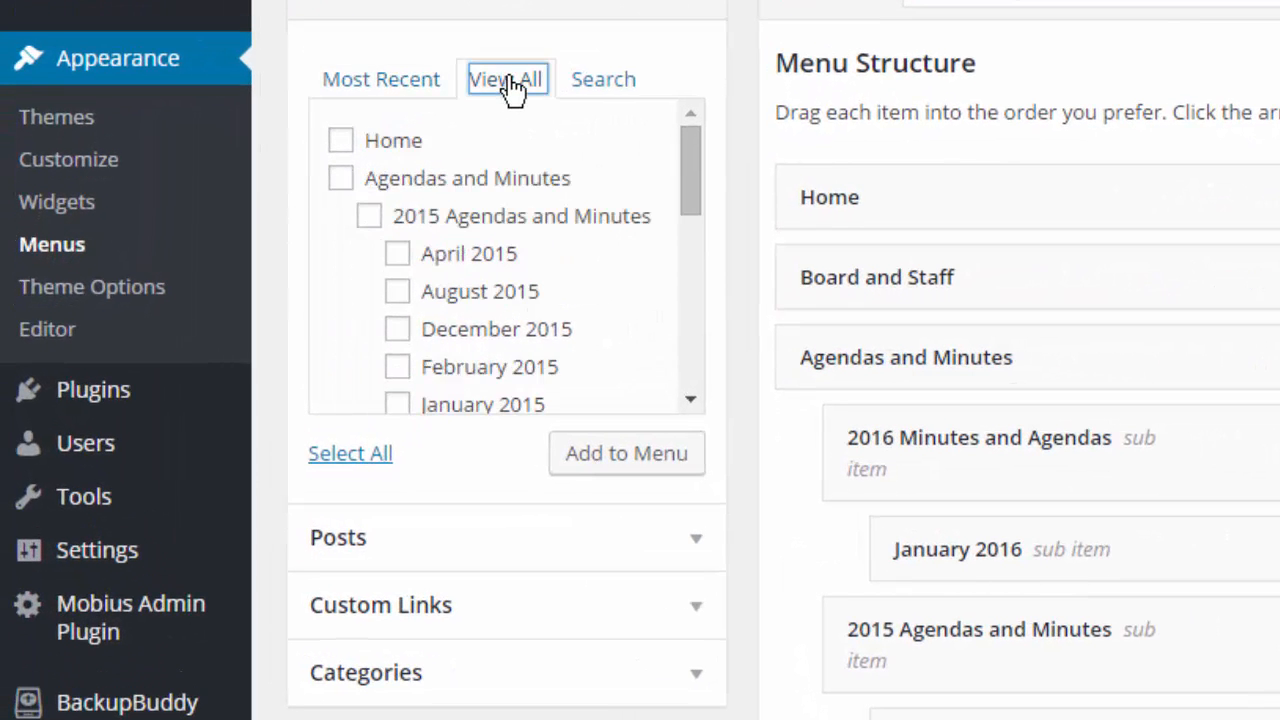
pyautogui.click(603, 82)
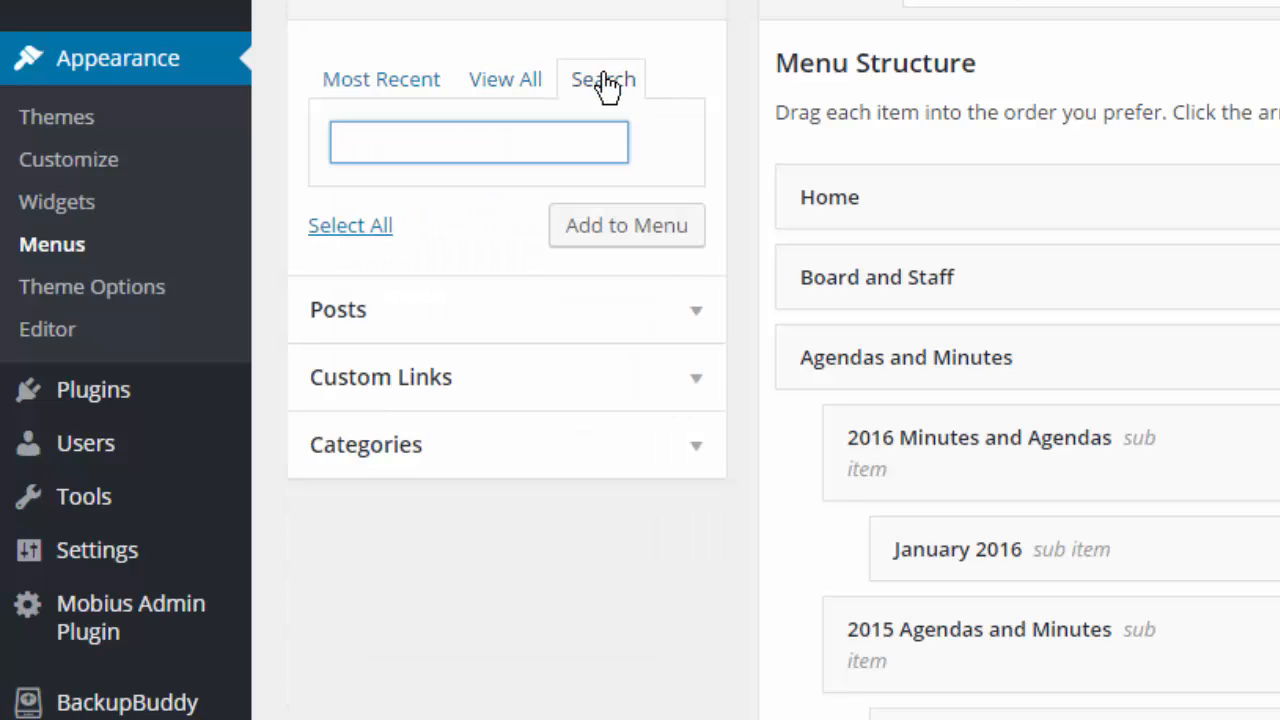
pyautogui.click(362, 82)
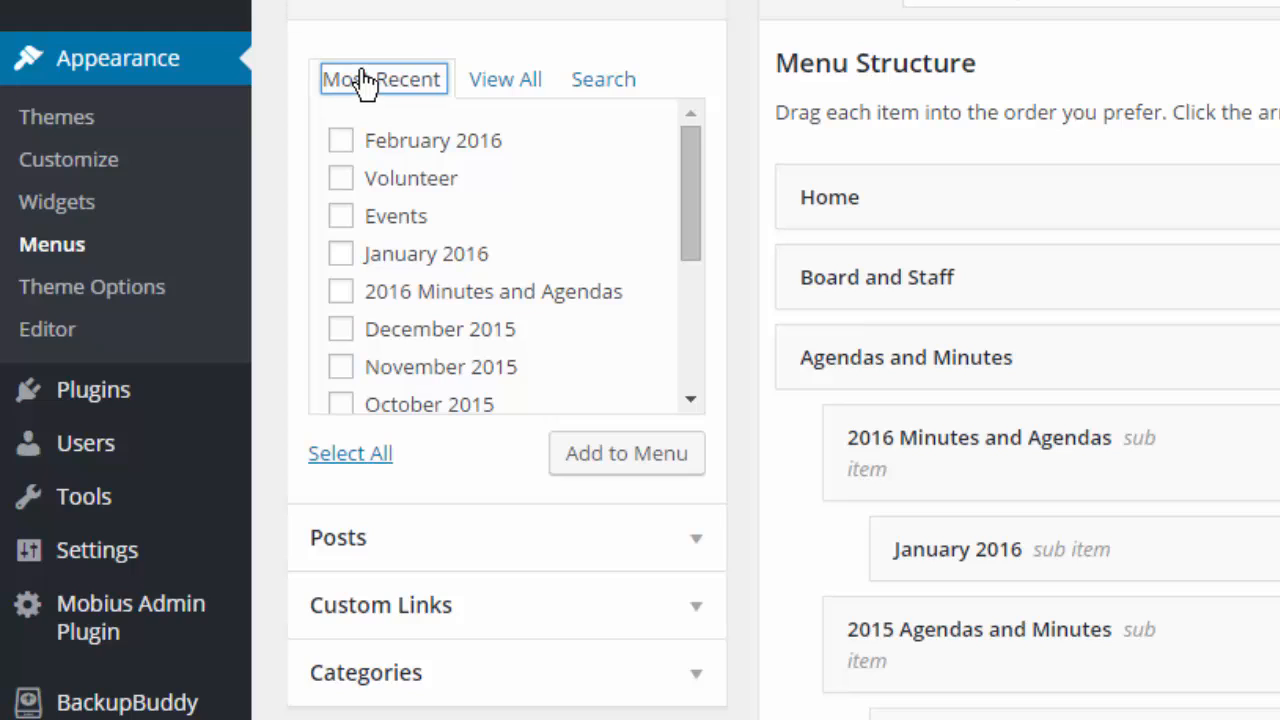
pyautogui.click(341, 143)
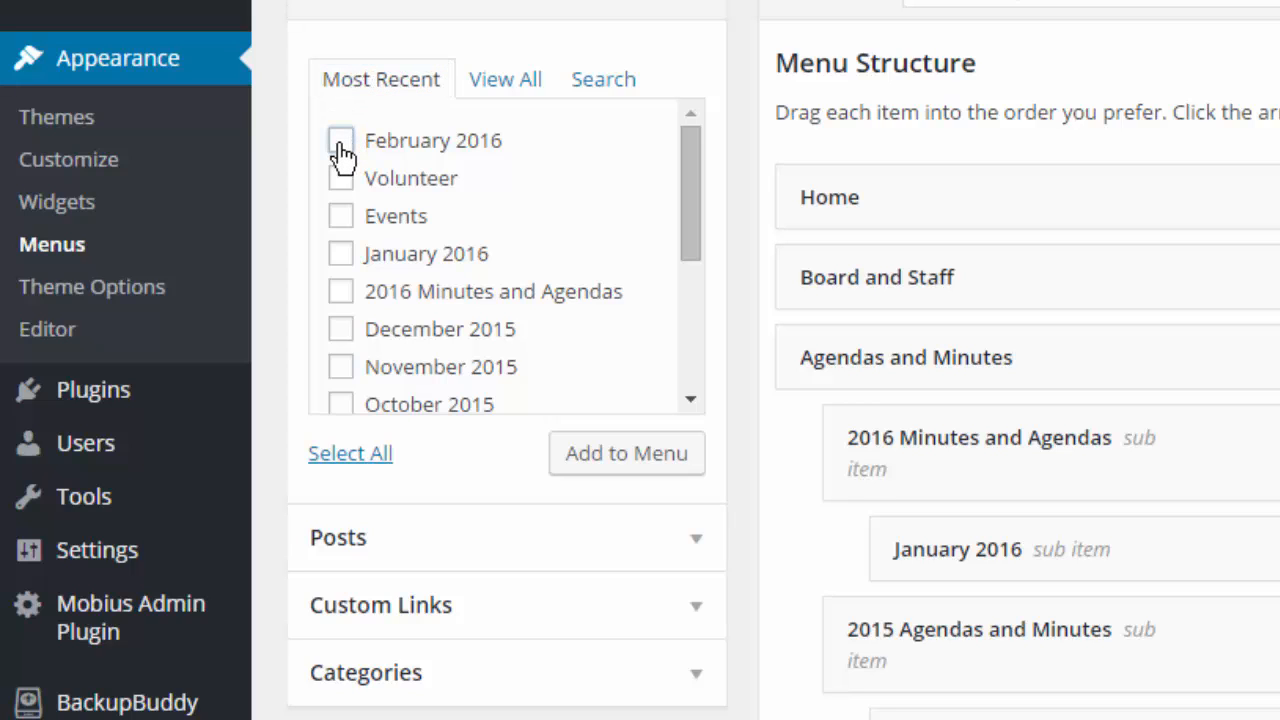
pyautogui.click(624, 472)
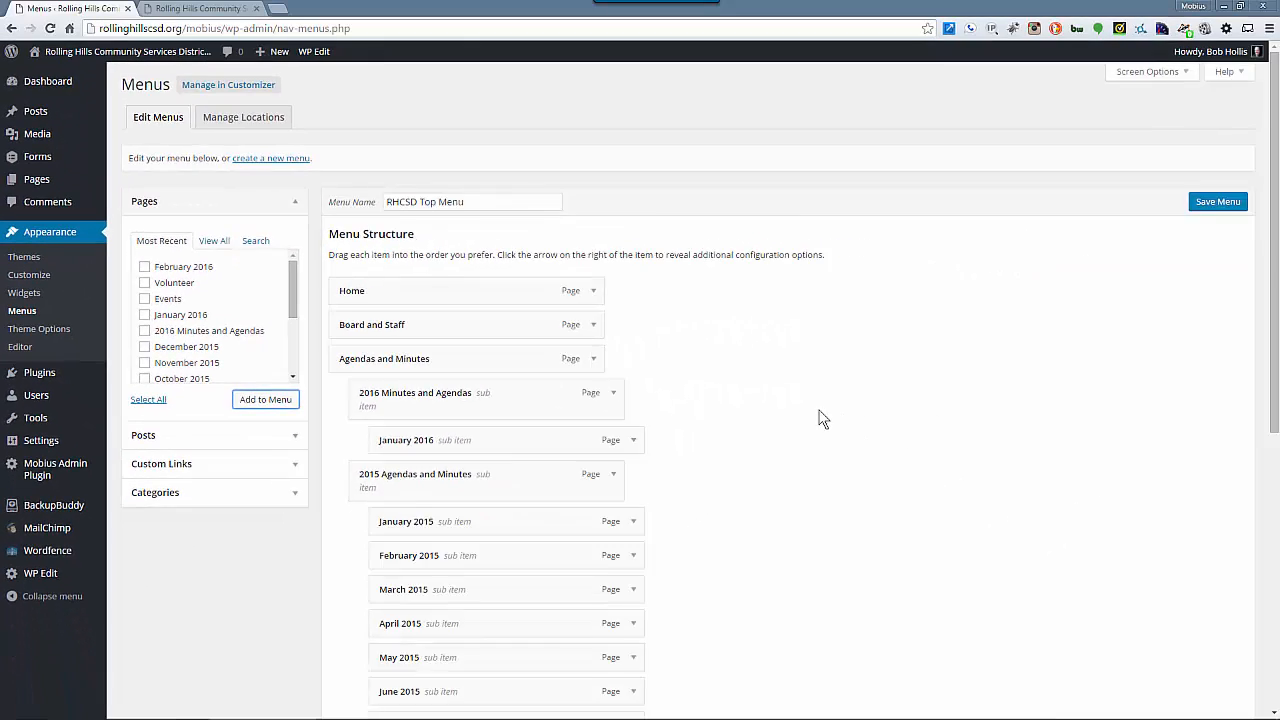
# Step: Move the February 2016 menu item directly below January 2016 as a sub item of 2016 Minutes and Agendas, and save the menu
pyautogui.scroll(-5, 812, 415)
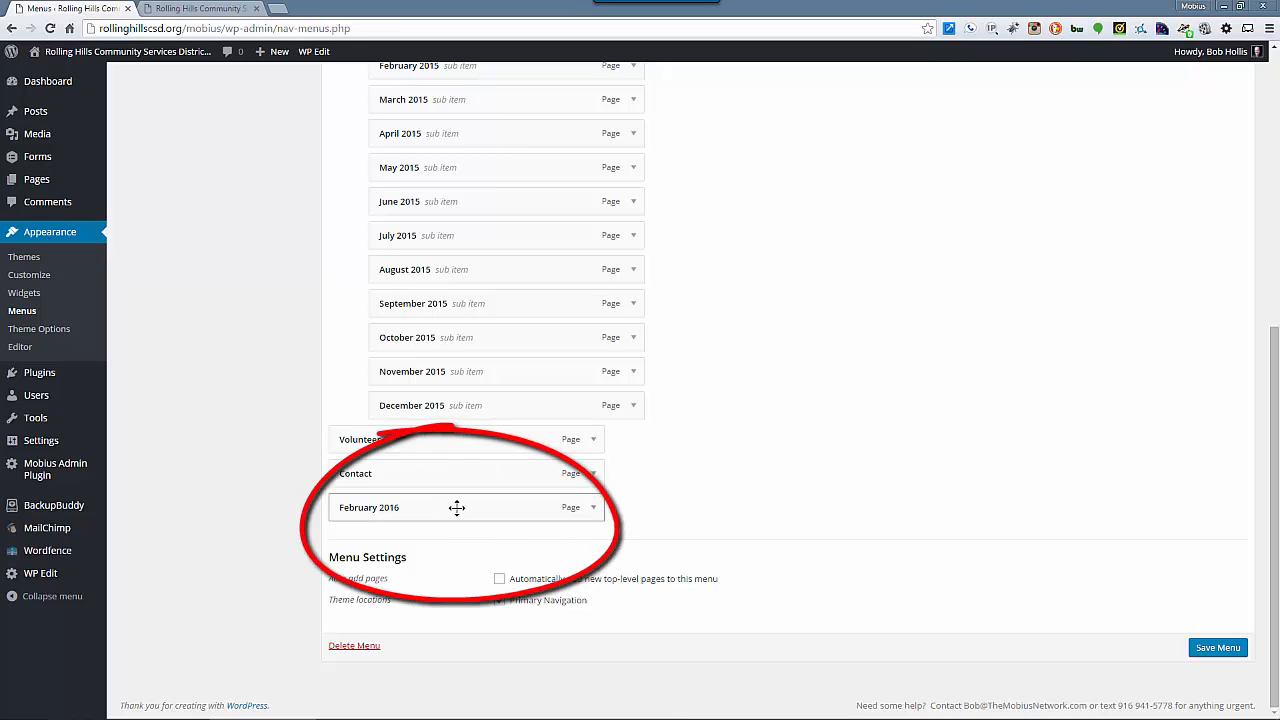
pyautogui.moveTo(456, 507); pyautogui.dragTo(498, 297)
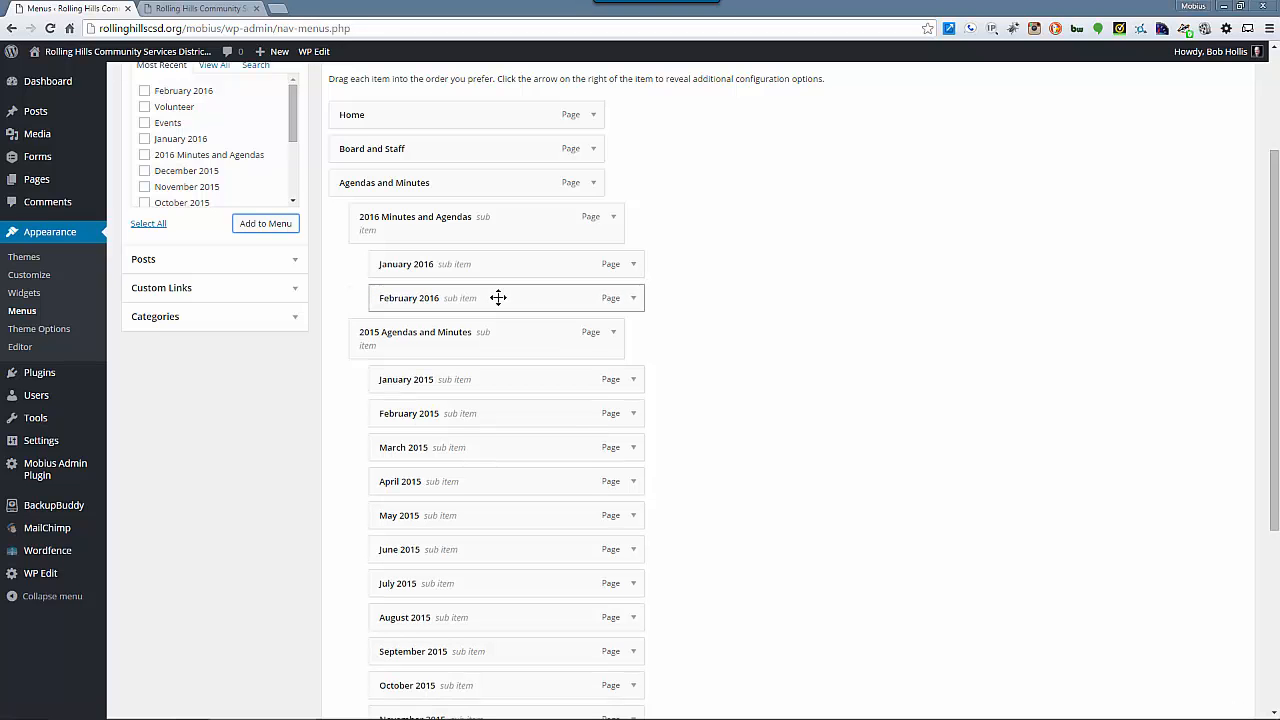
pyautogui.scroll(3, 1175, 320)
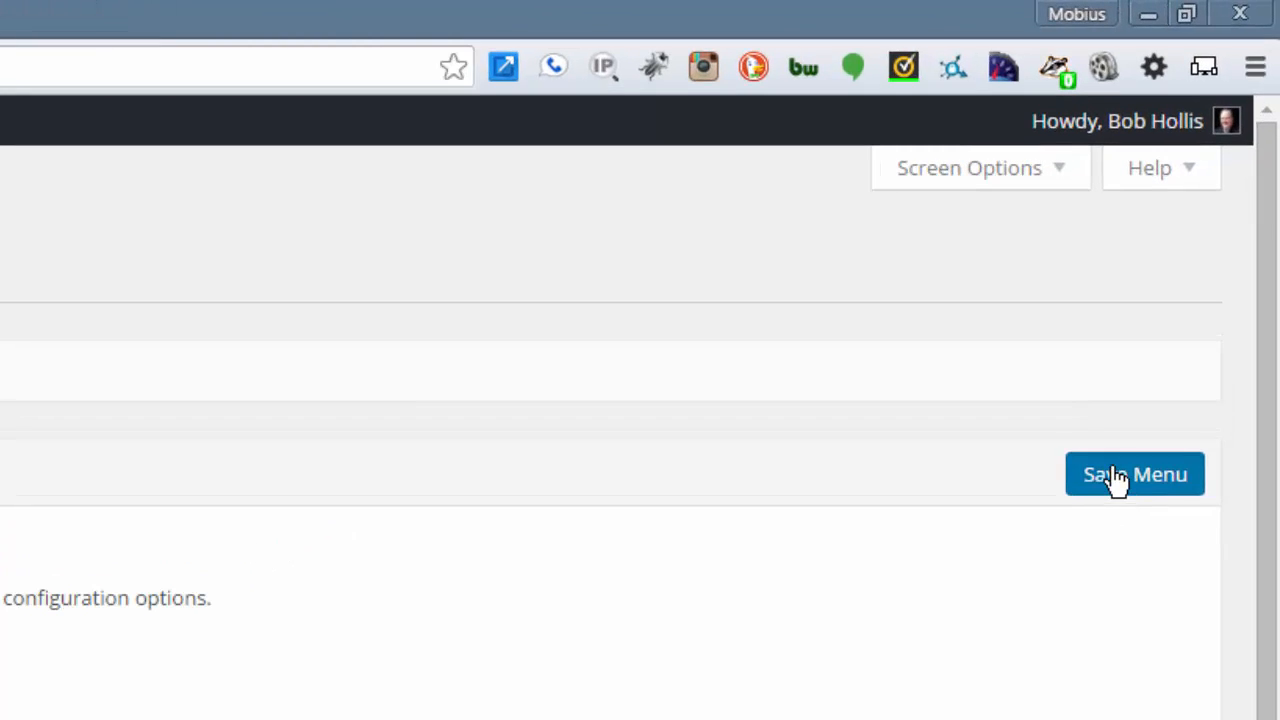
pyautogui.click(1117, 476)
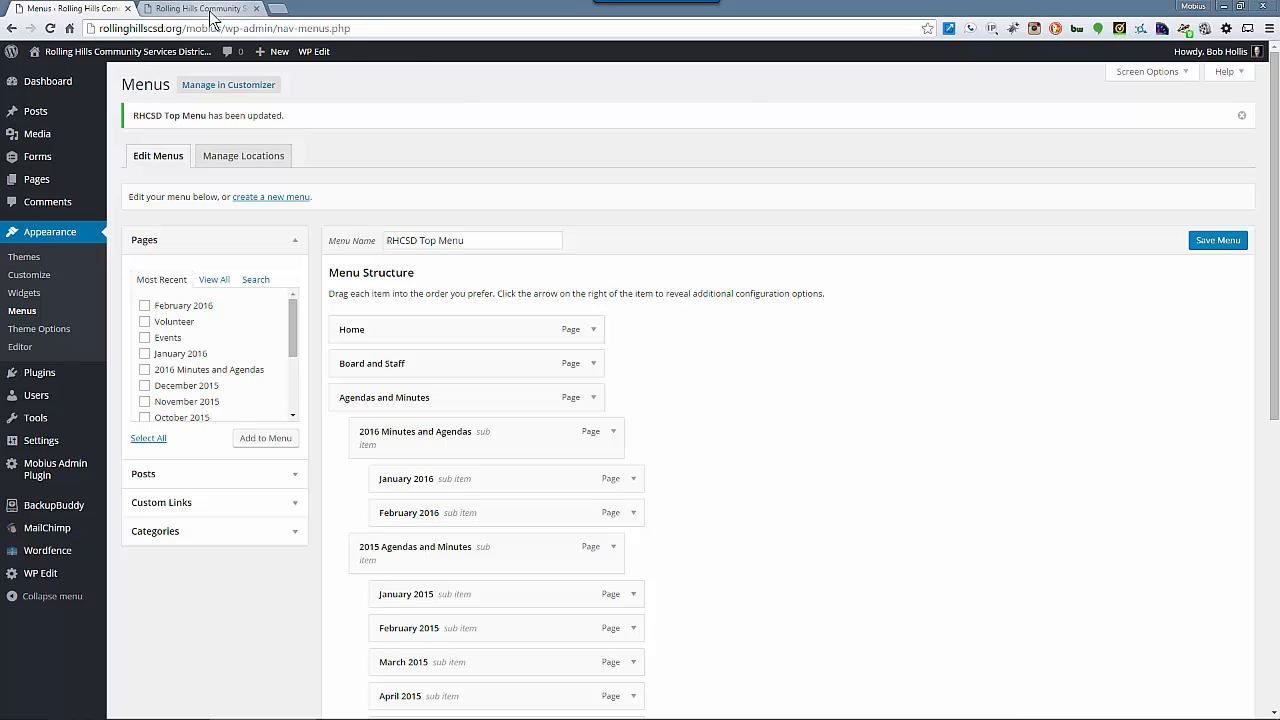
# Step: Reload the public site and open the February 2016 page under 2016 Minutes and Agendas in its navigation
pyautogui.click(205, 9)
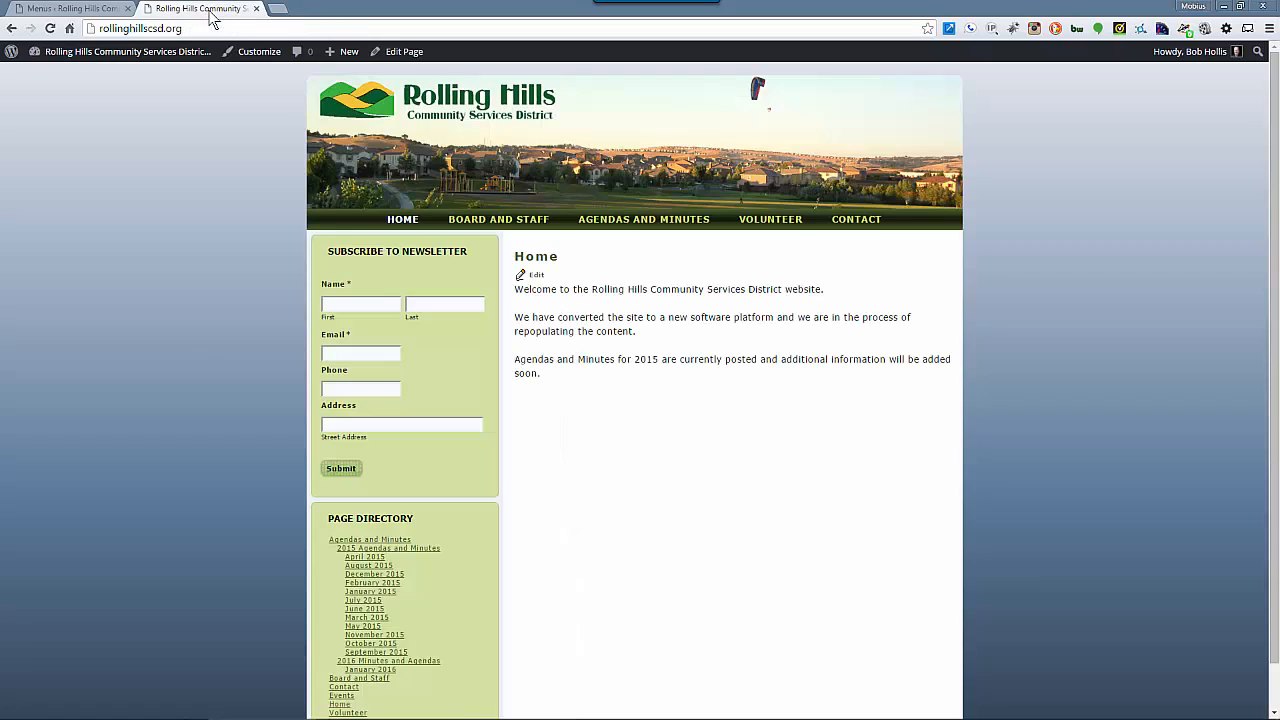
pyautogui.click(50, 28)
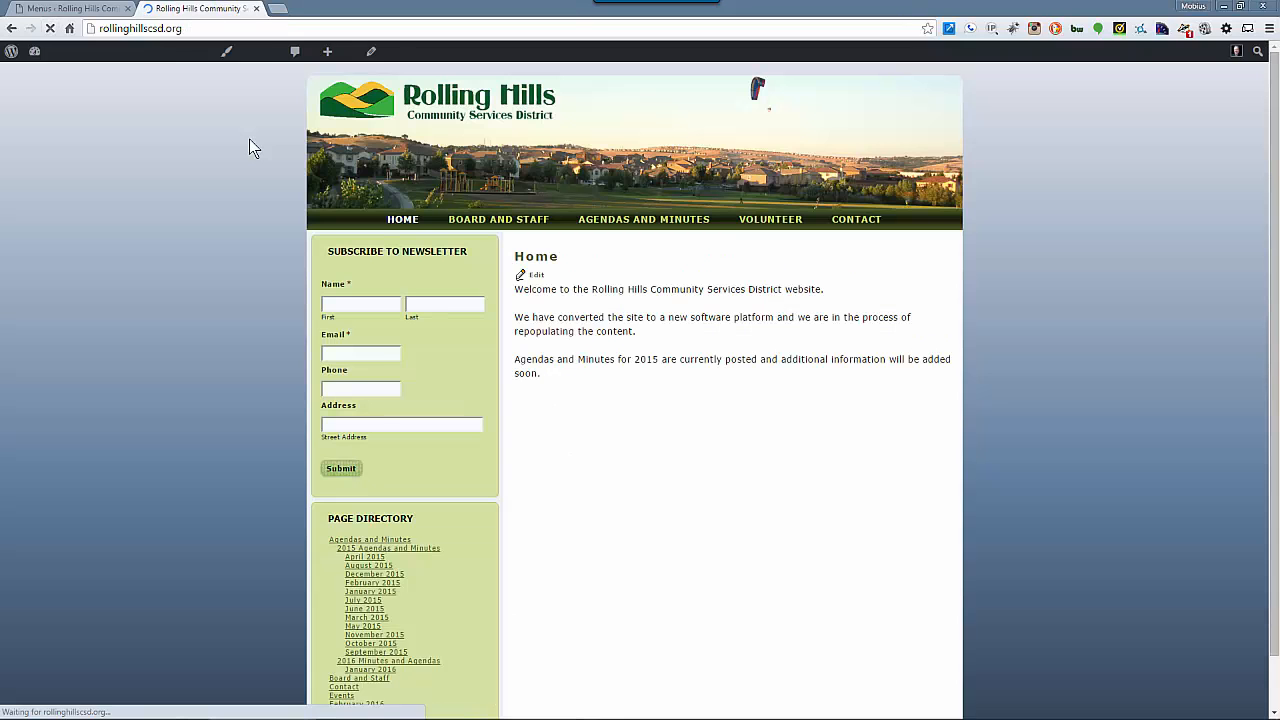
pyautogui.moveTo(637, 224)
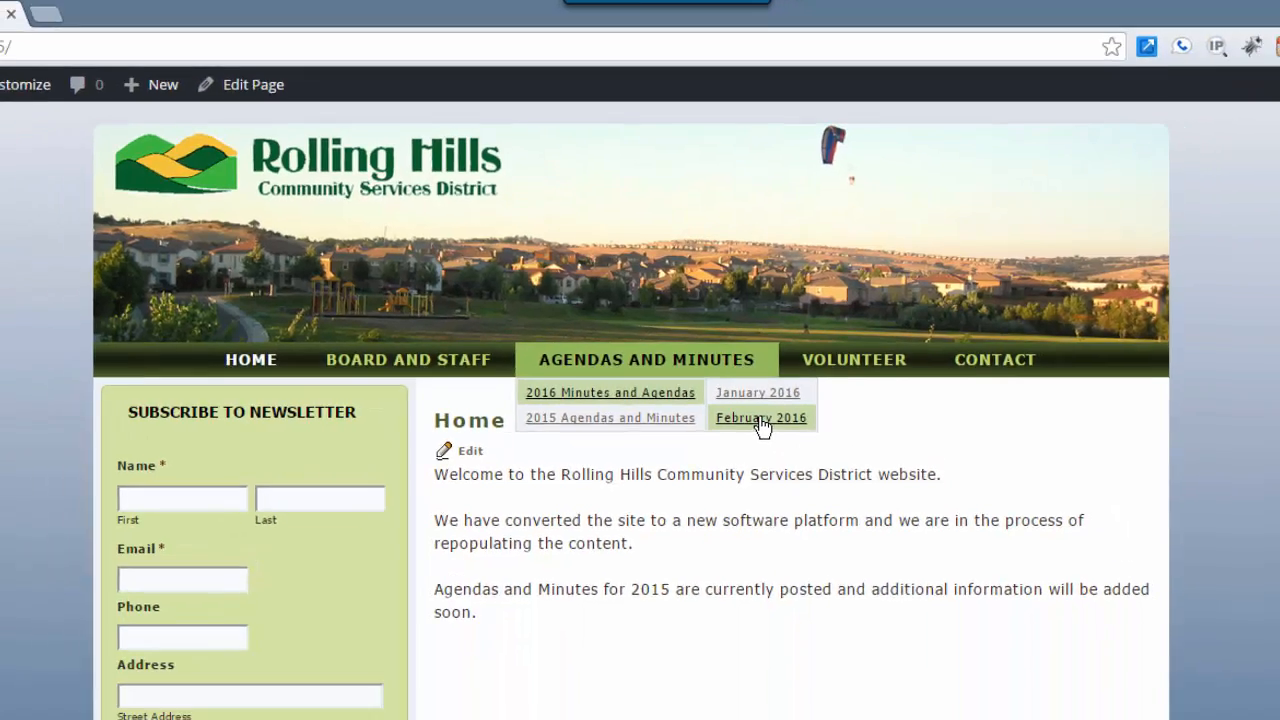
pyautogui.click(761, 418)
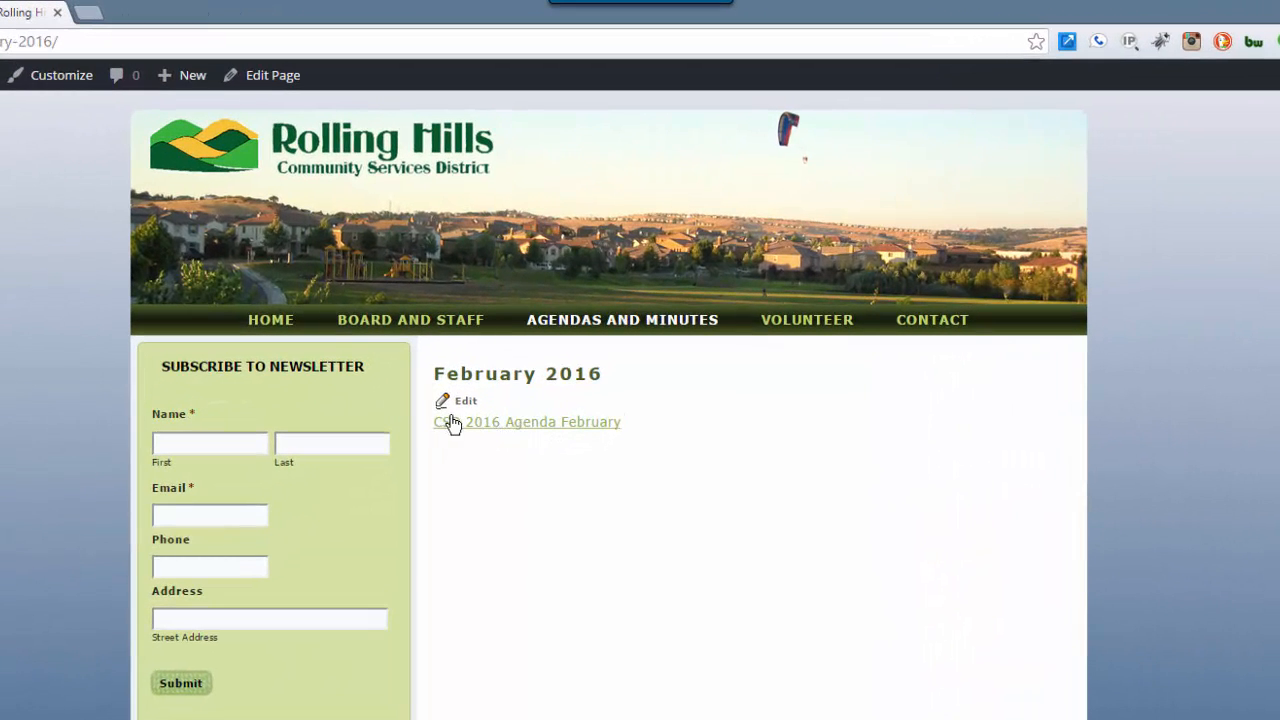
# Step: View the PDF linked as "CSD 2016 Agenda February" and return to the public site's home page
pyautogui.click(531, 430)
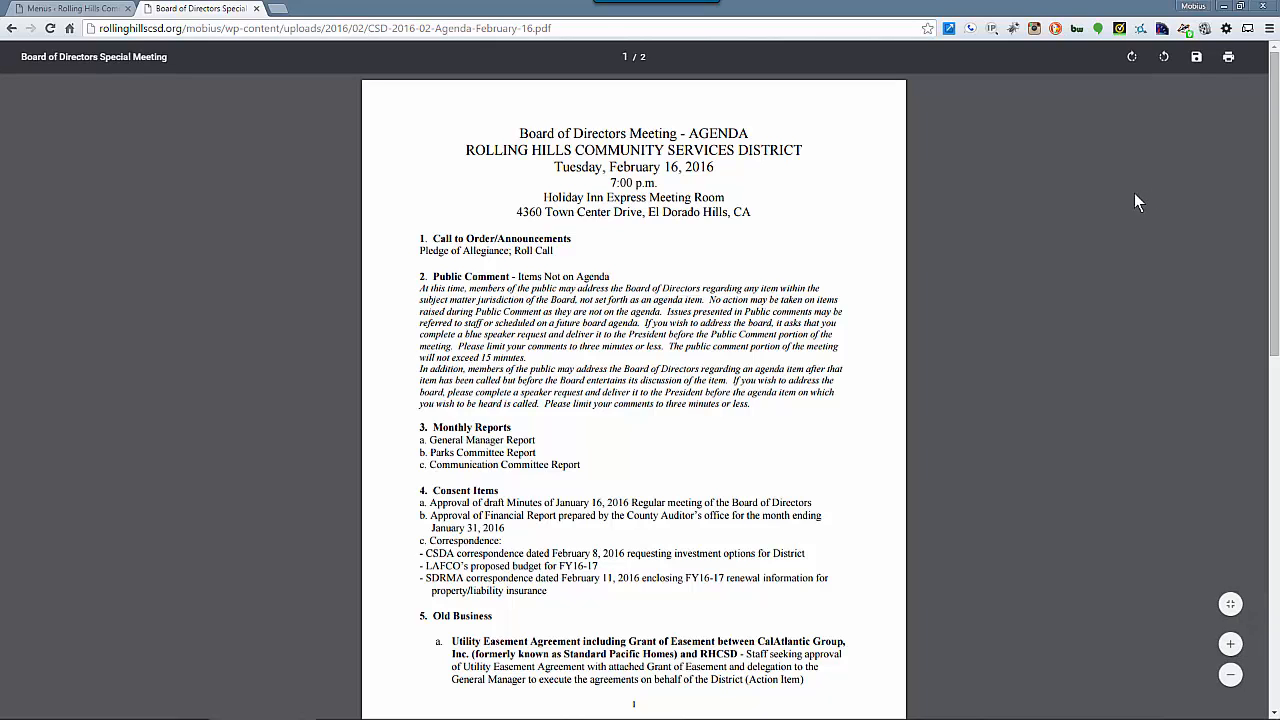
pyautogui.click(12, 28)
pyautogui.click(12, 28)
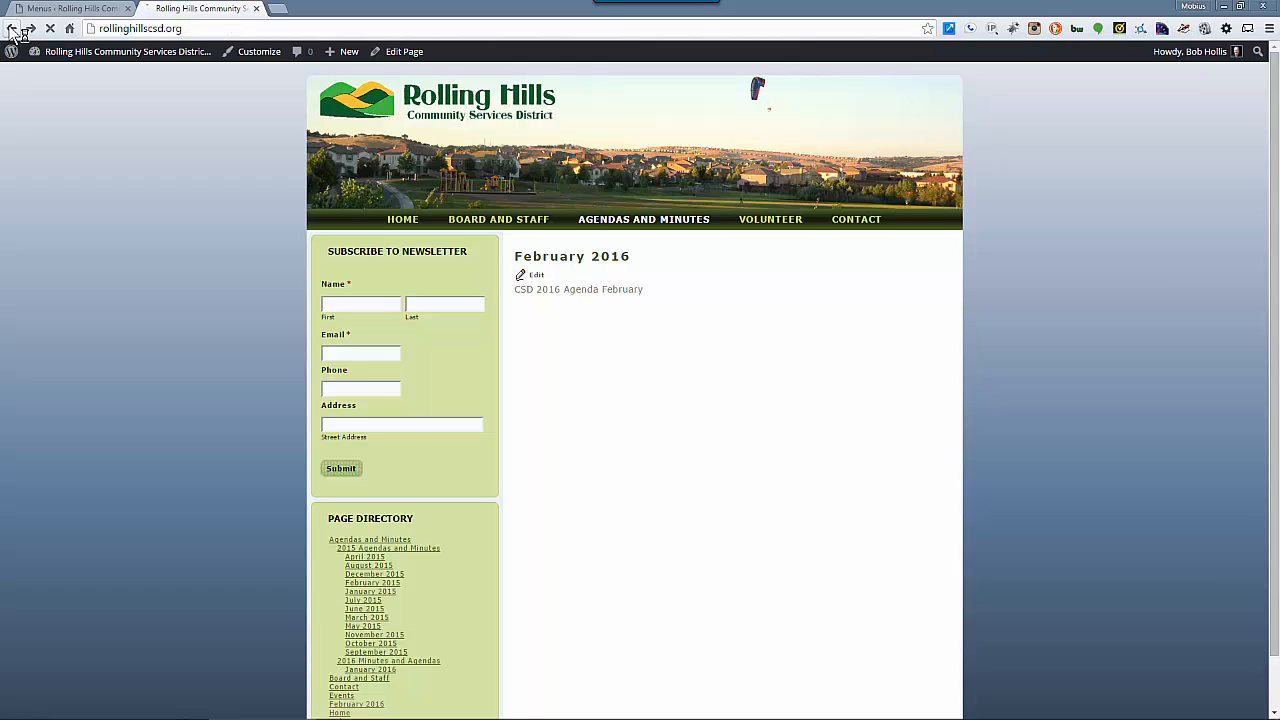